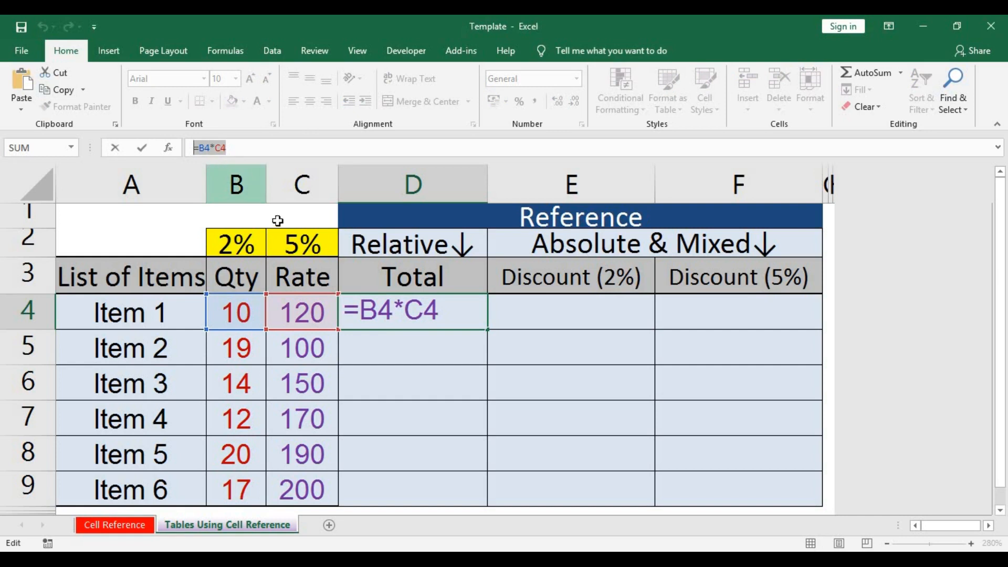
Enter the formula =B4*C4 in cell D4 and fill it down through D9.
{"action": "key", "text": "ctrl+Return"}
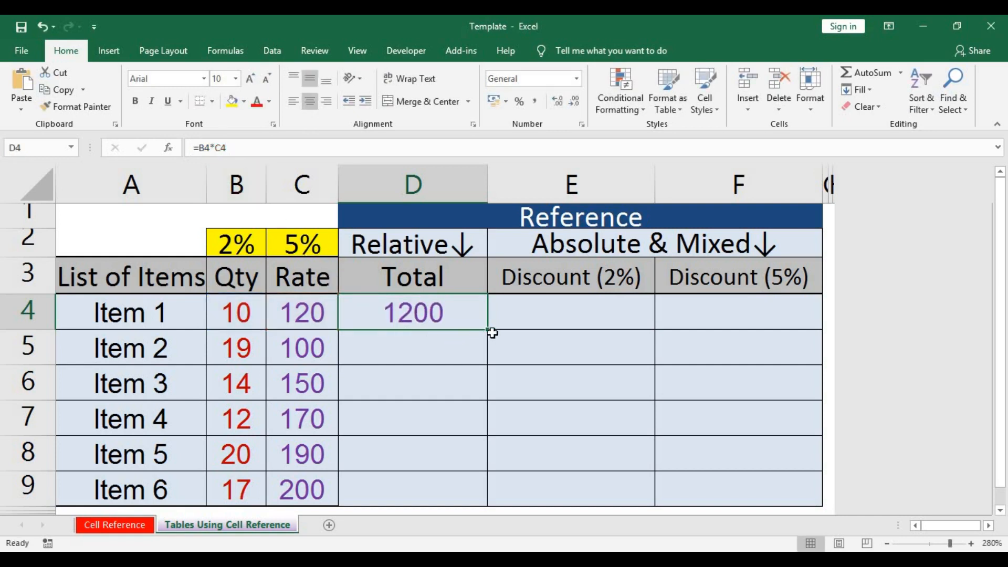
{"action": "left_click_drag", "start_coordinate": [486, 329], "coordinate": [480, 491]}
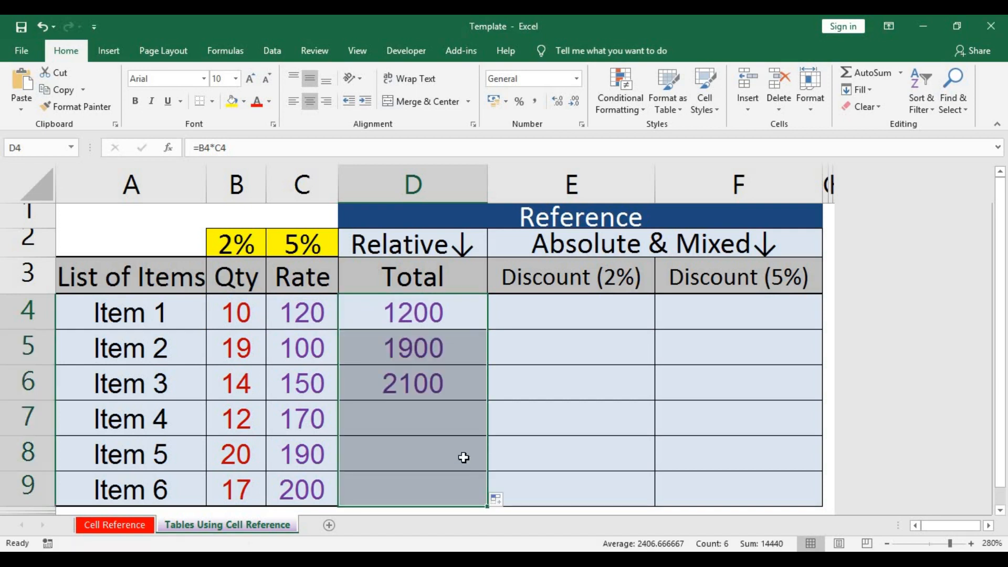
Examine how the row references in the Total formulas differ between the cells from D4 to D9.
{"action": "left_click", "coordinate": [454, 354]}
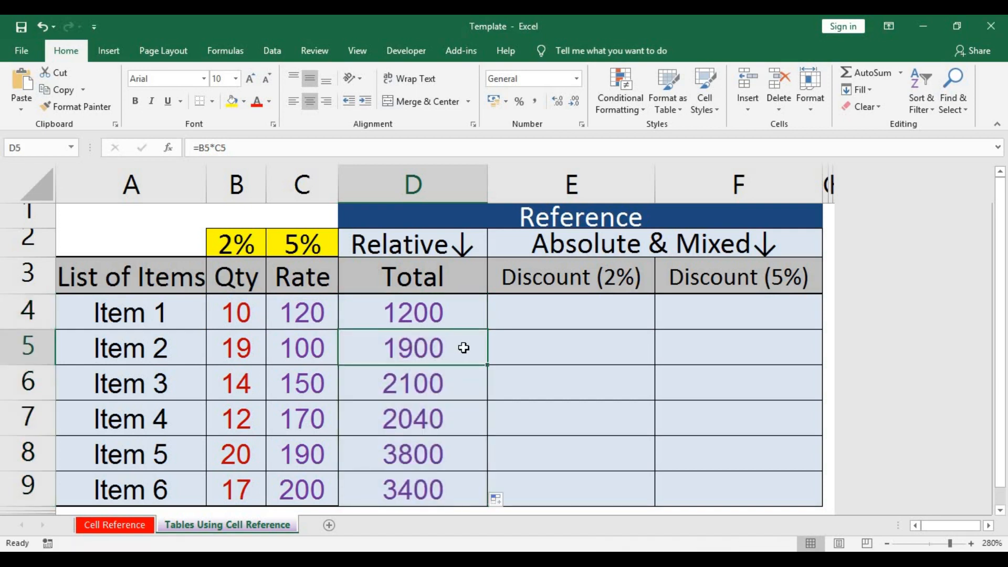
{"action": "left_click", "coordinate": [462, 382]}
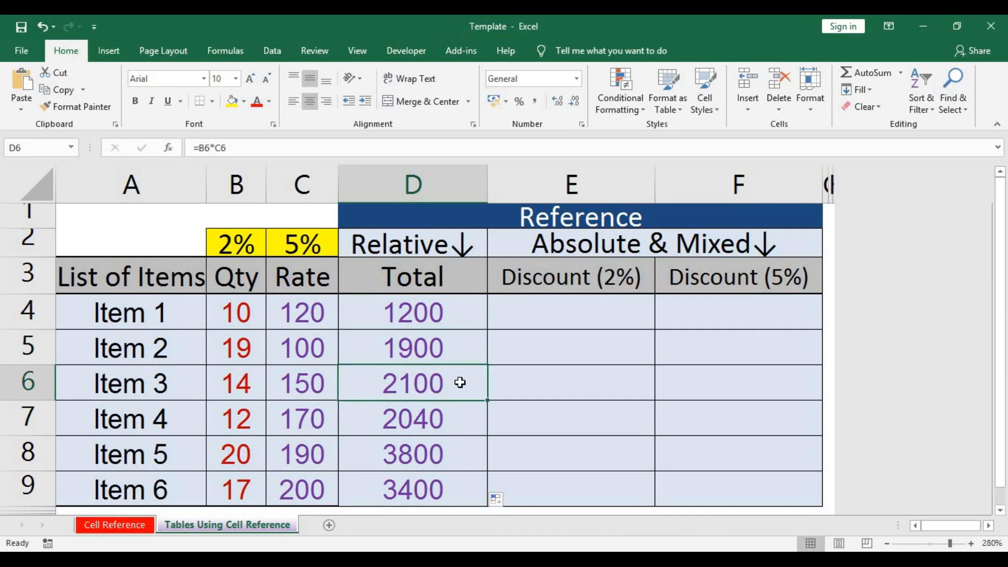
{"action": "left_click", "coordinate": [457, 413]}
{"action": "left_click", "coordinate": [456, 455]}
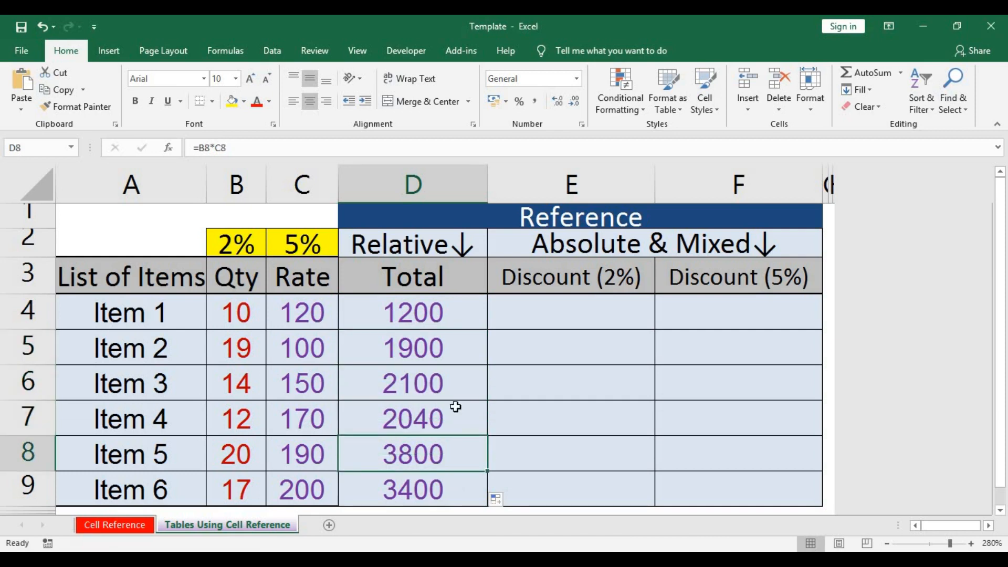
{"action": "double_click", "coordinate": [461, 353]}
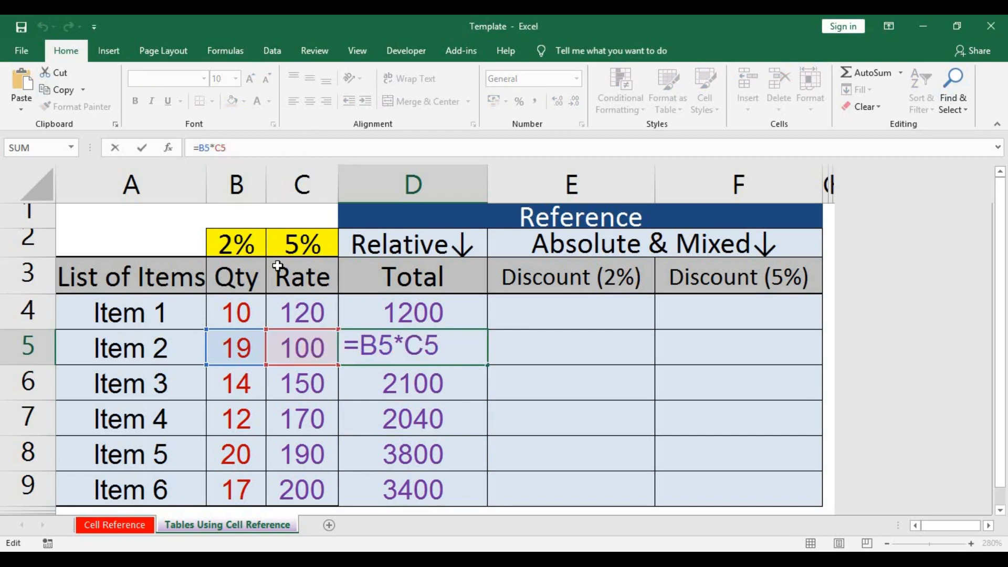
{"action": "left_click_drag", "start_coordinate": [248, 153], "coordinate": [191, 153]}
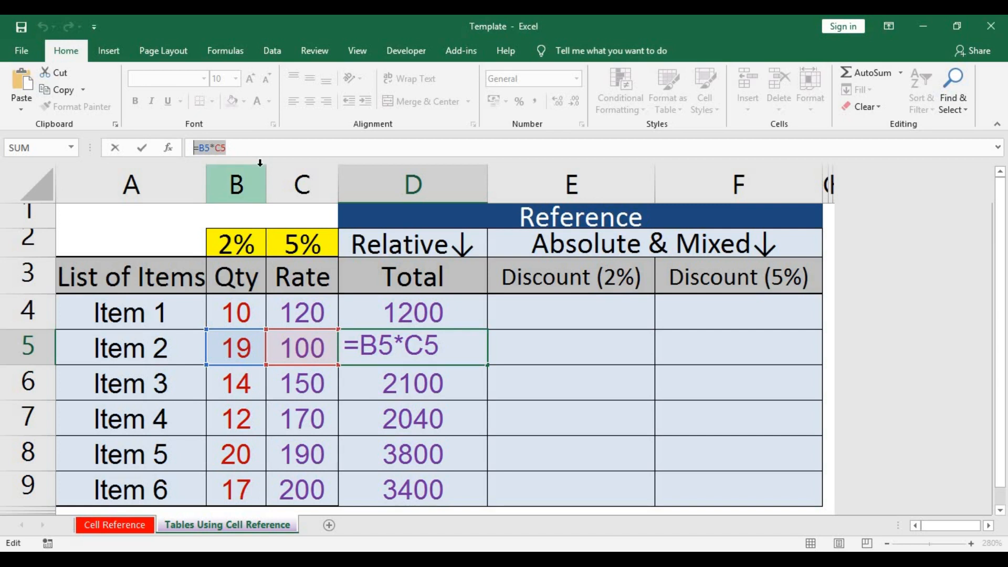
{"action": "left_click", "coordinate": [423, 430]}
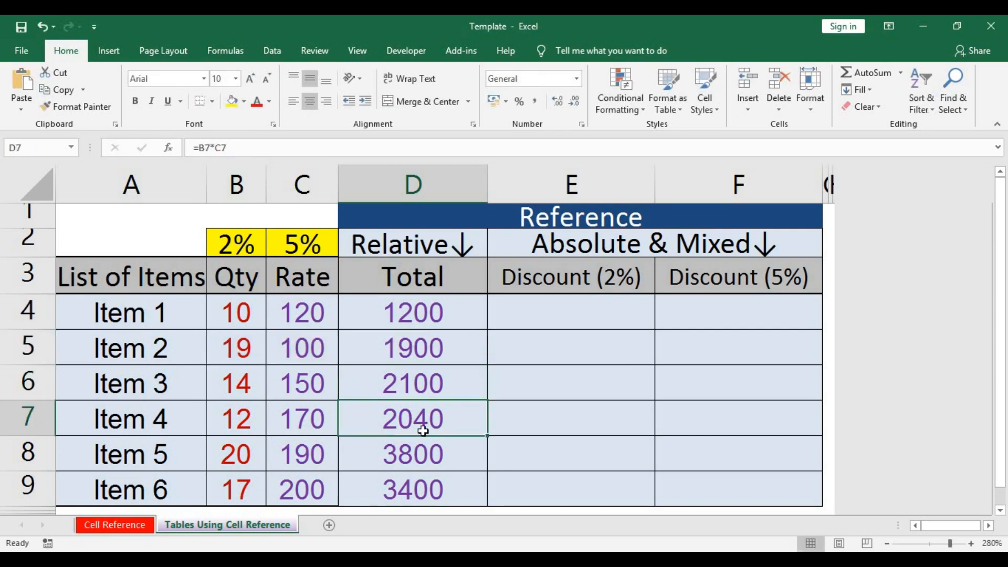
{"action": "double_click", "coordinate": [383, 460]}
{"action": "left_click", "coordinate": [412, 311]}
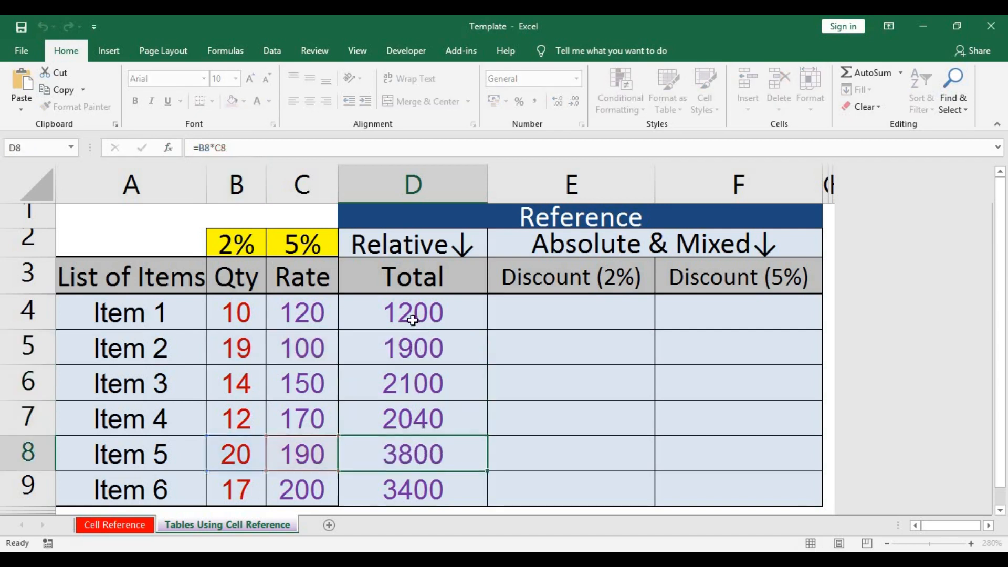
{"action": "key", "text": "F2"}
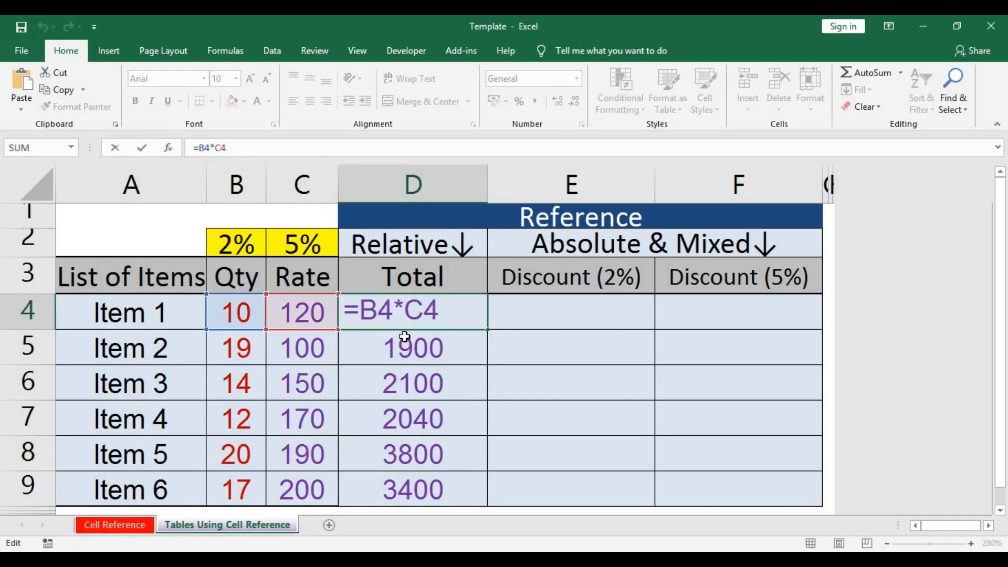
{"action": "double_click", "coordinate": [445, 349]}
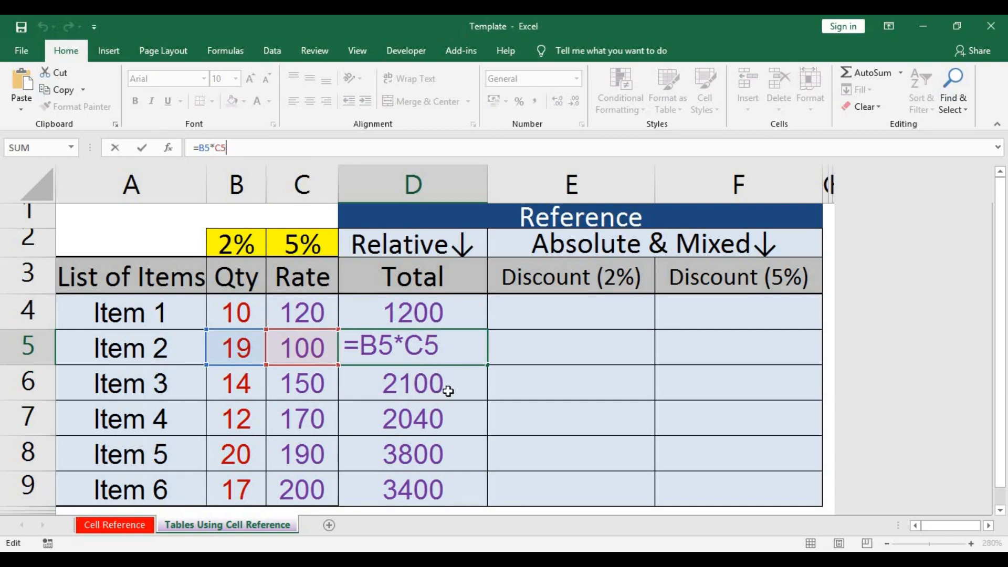
{"action": "key", "text": "Return"}
{"action": "key", "text": "F2"}
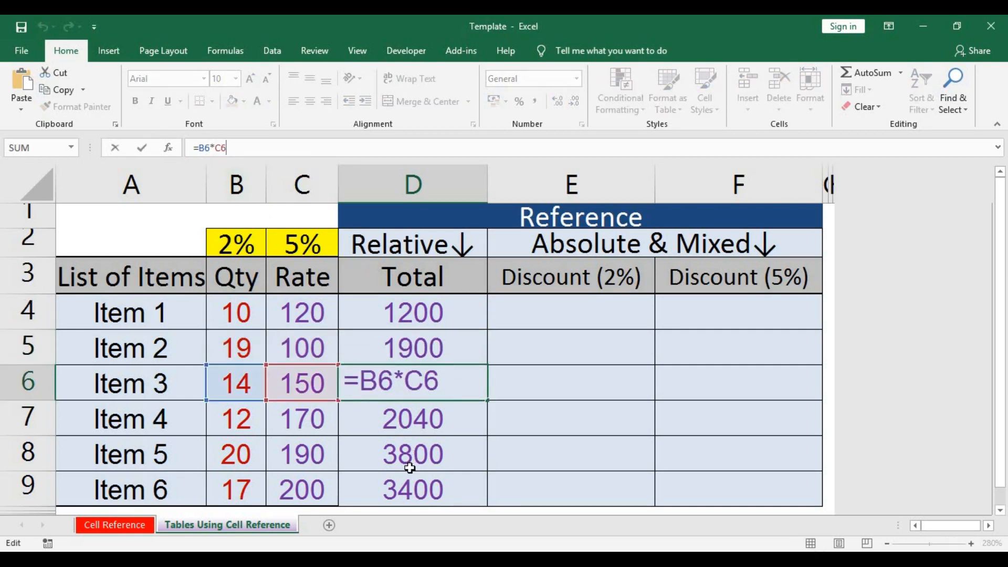
{"action": "key", "text": "Return"}
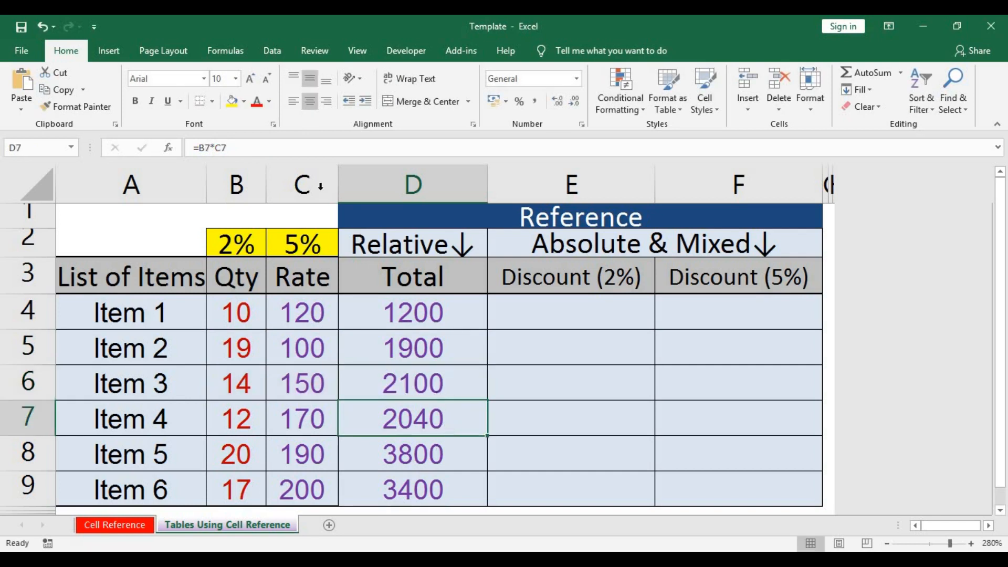
{"action": "left_click", "coordinate": [265, 156]}
Copy the Total formula from cell D4 into E4 under Discount (2%).
{"action": "left_click_drag", "start_coordinate": [409, 315], "coordinate": [426, 486]}
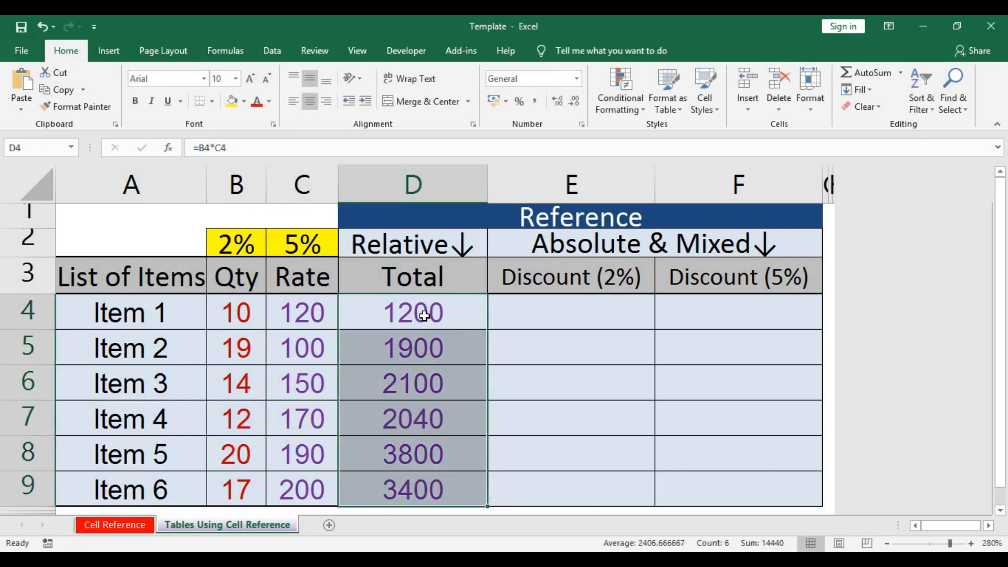
{"action": "left_click_drag", "start_coordinate": [426, 317], "coordinate": [447, 445]}
{"action": "key", "text": "ctrl+c"}
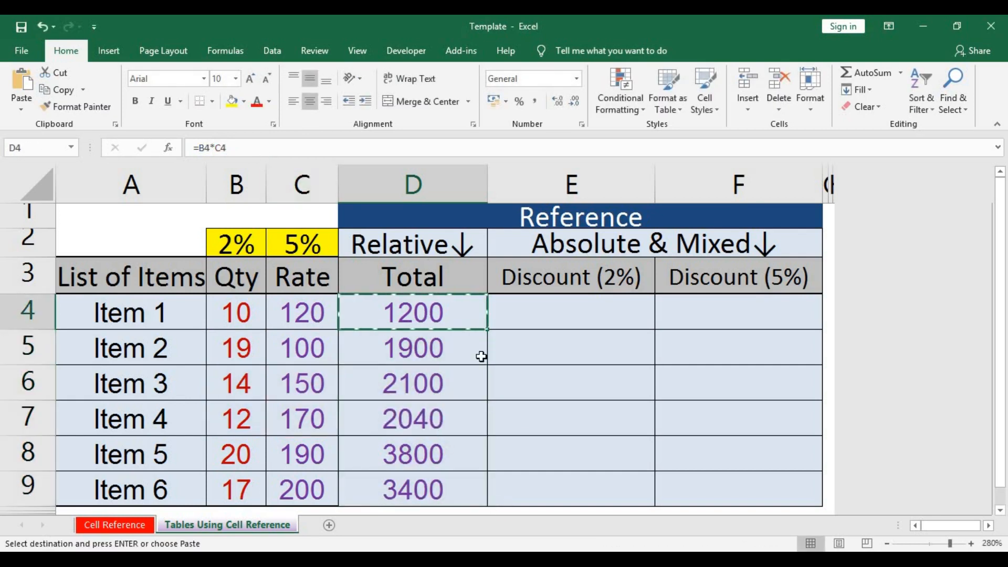
{"action": "left_click", "coordinate": [562, 326]}
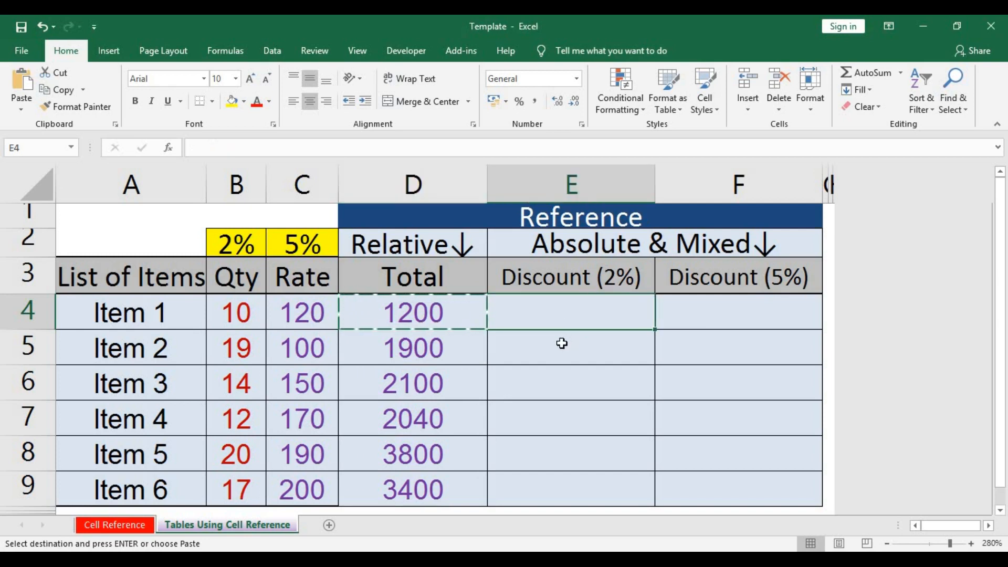
{"action": "key", "text": "ctrl+v"}
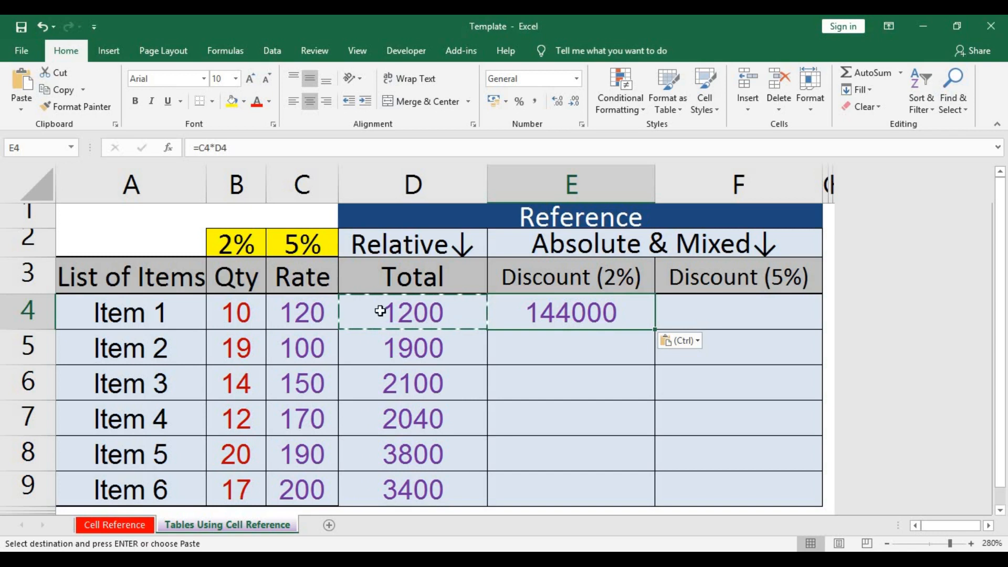
Compare the cell references of the copied formula in E4 with those of the original formula in D4.
{"action": "left_click", "coordinate": [263, 150]}
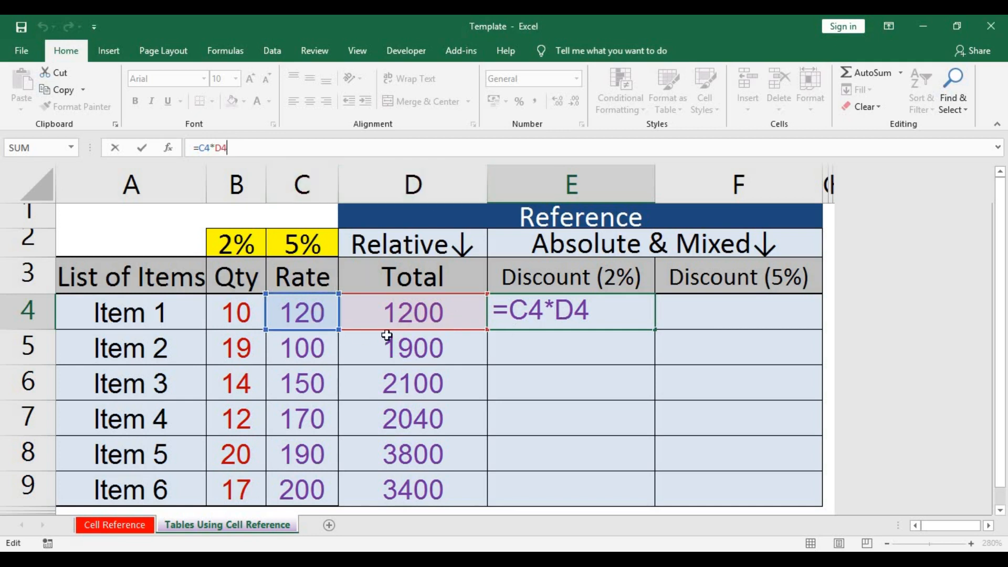
{"action": "type", "text": "`"}
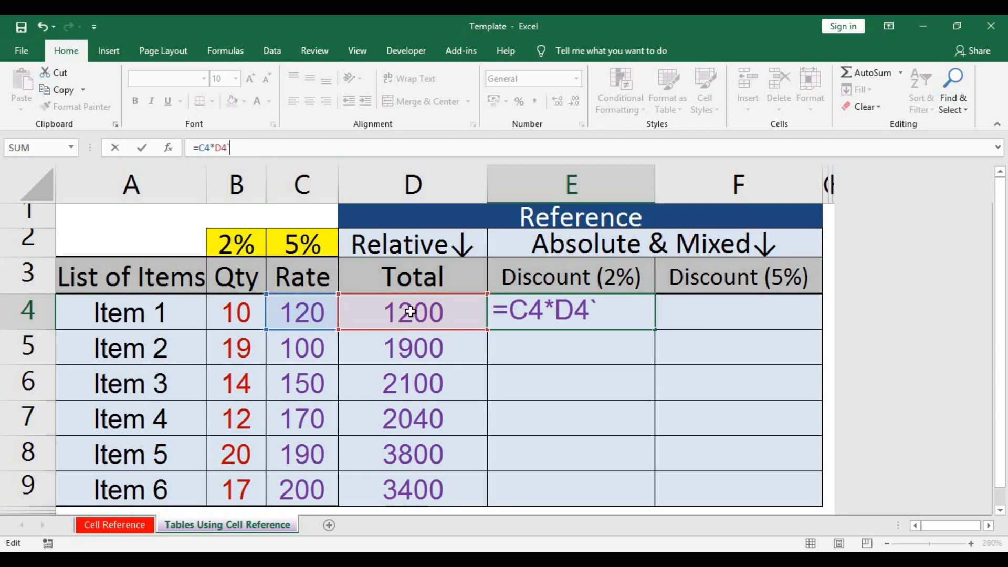
{"action": "key", "text": "ctrl+Return"}
{"action": "left_click", "coordinate": [409, 312]}
{"action": "double_click", "coordinate": [410, 312]}
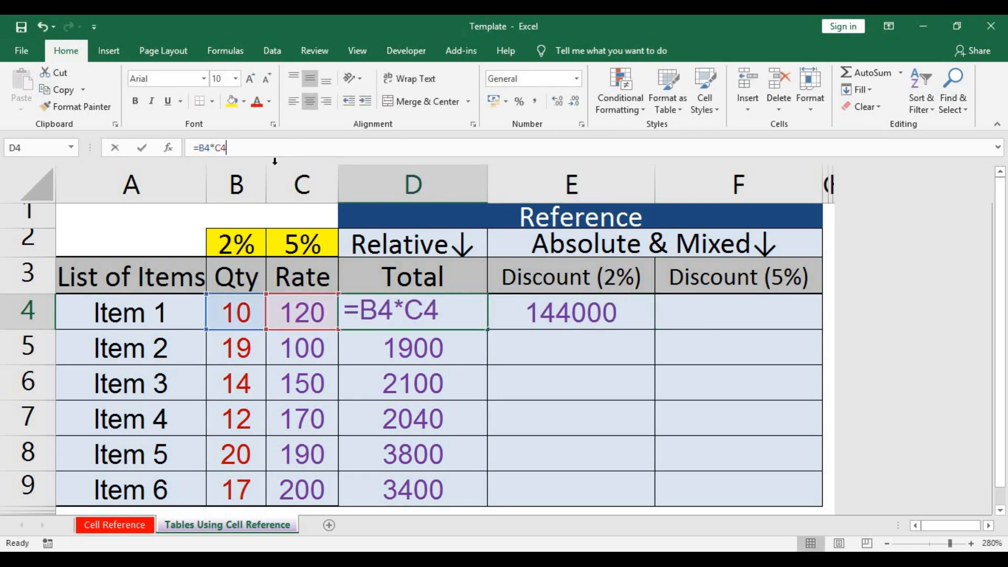
{"action": "key", "text": "ctrl+Return"}
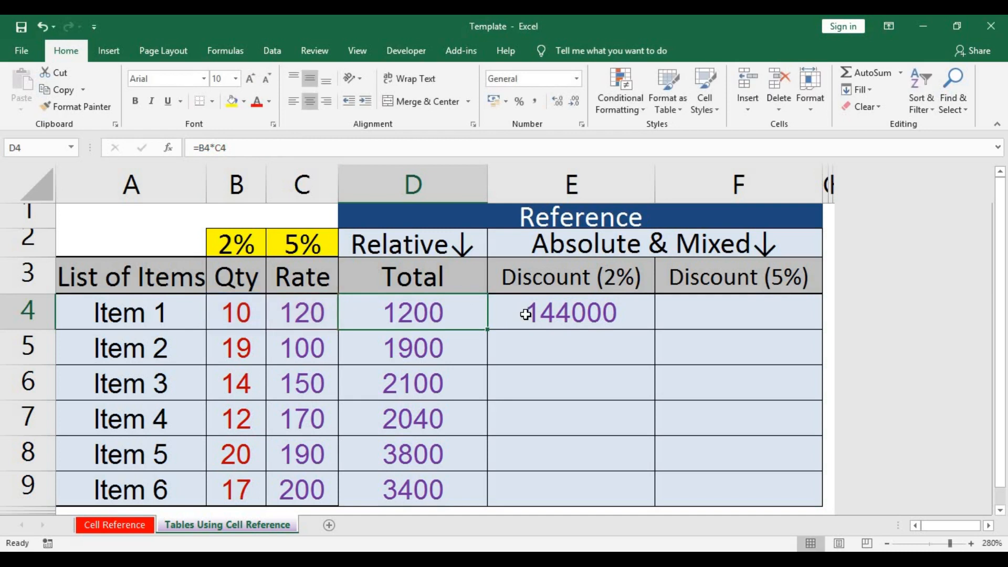
{"action": "left_click", "coordinate": [530, 314]}
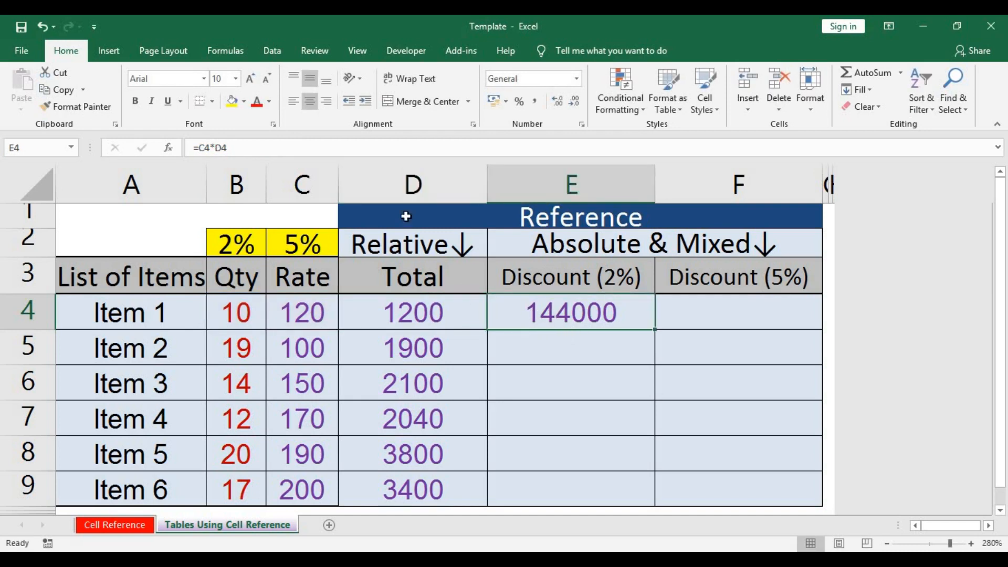
{"action": "left_click", "coordinate": [327, 153]}
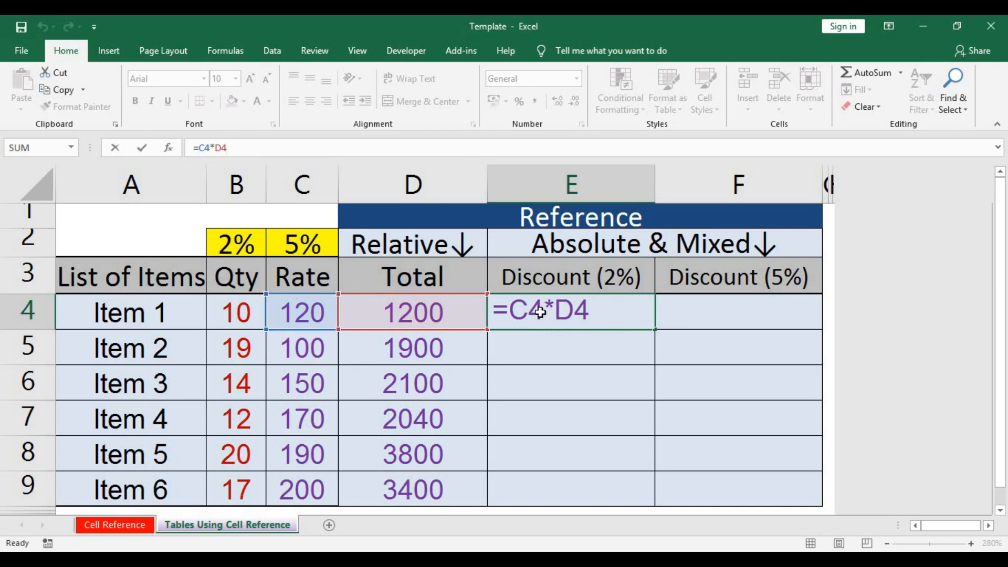
{"action": "key", "text": "ctrl+Return"}
Undo the formula pasted into cell E4.
{"action": "key", "text": "ctrl+z"}
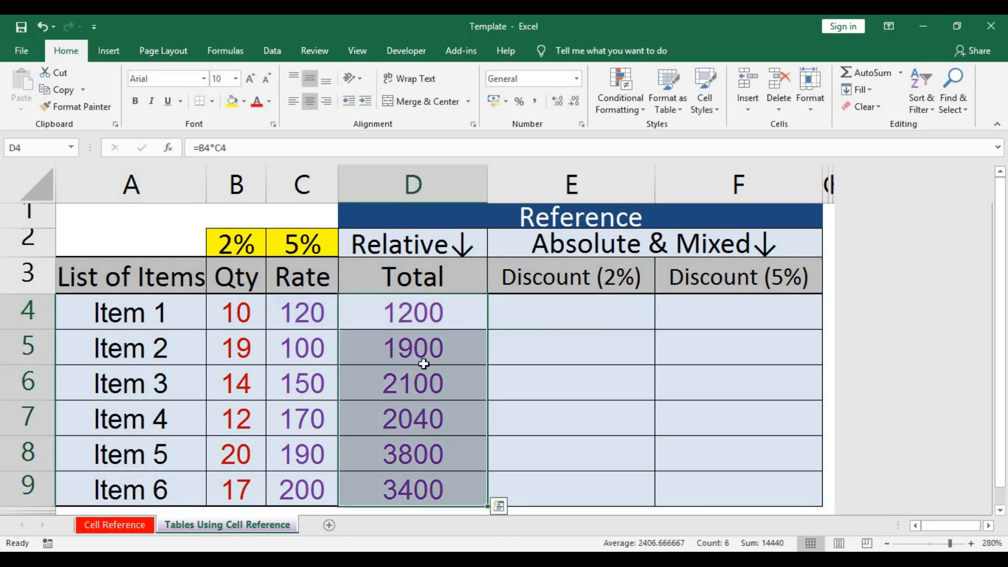
{"action": "left_click", "coordinate": [439, 324]}
{"action": "left_click", "coordinate": [527, 313]}
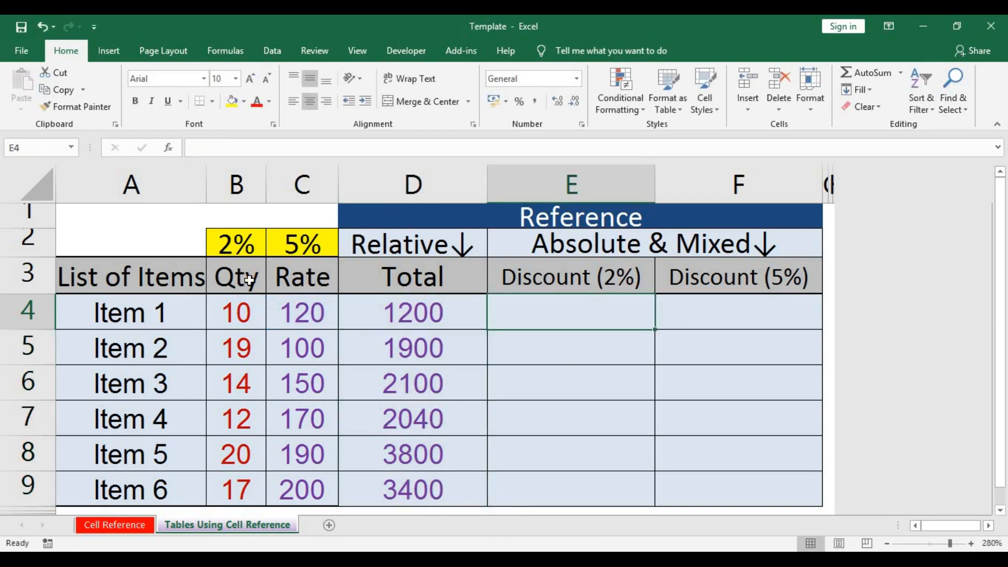
Enter the formula =D4*B2 in cell E4 to calculate the 2% discount for Item 1.
{"action": "left_click_drag", "start_coordinate": [424, 317], "coordinate": [427, 483]}
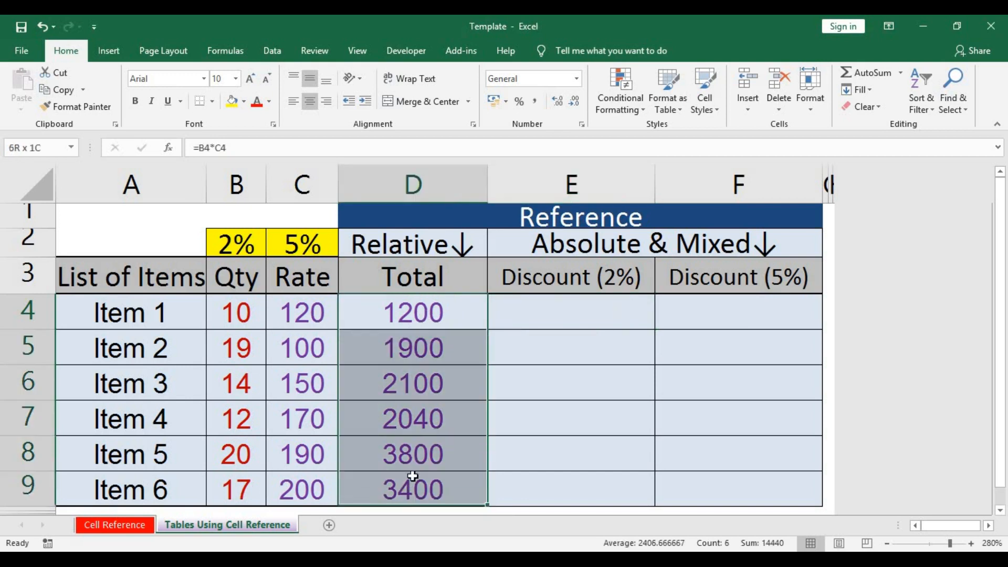
{"action": "key", "text": "Right"}
{"action": "type", "text": "="}
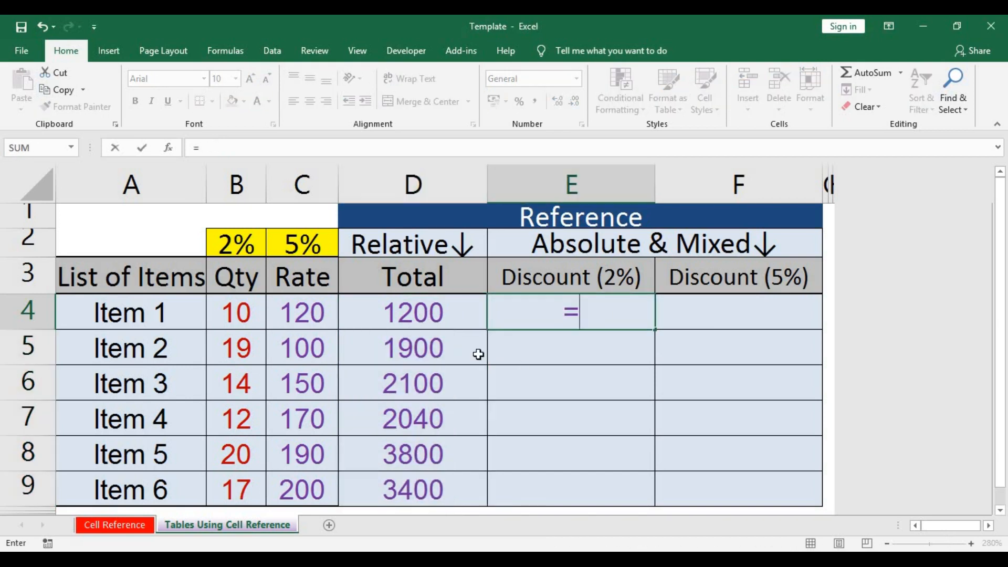
{"action": "left_click", "coordinate": [434, 315]}
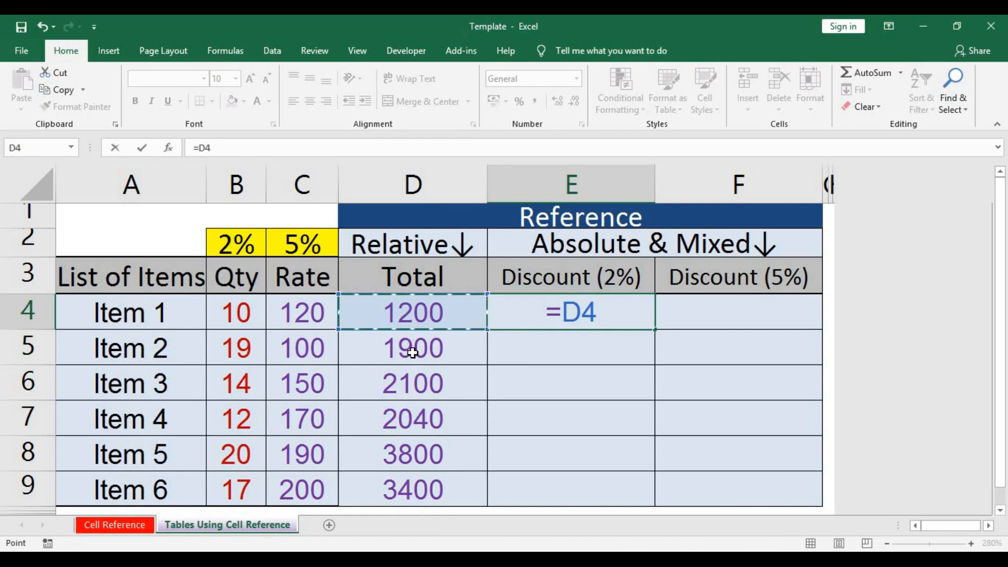
{"action": "type", "text": "*"}
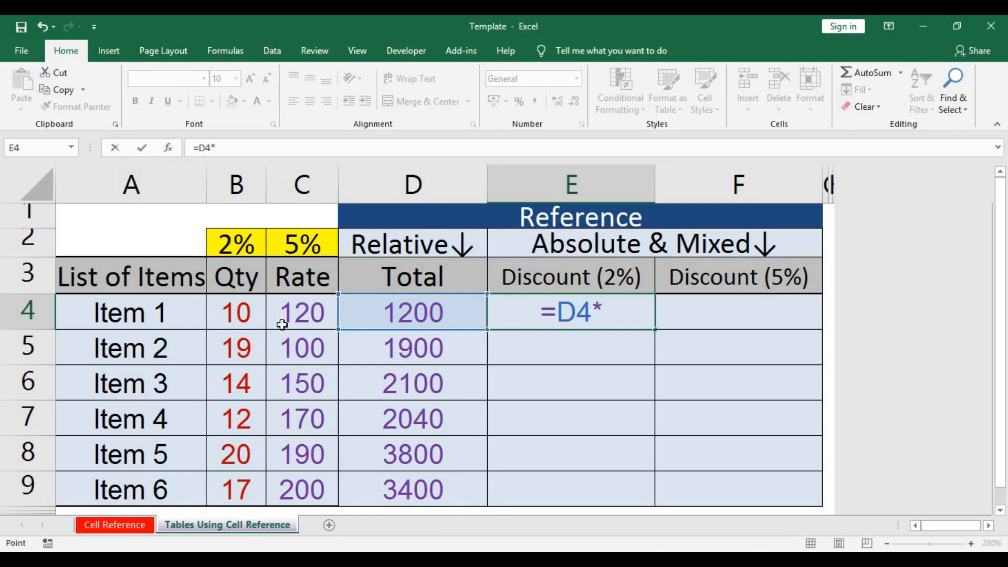
{"action": "type", "text": "B2"}
{"action": "key", "text": "ctrl+Return"}
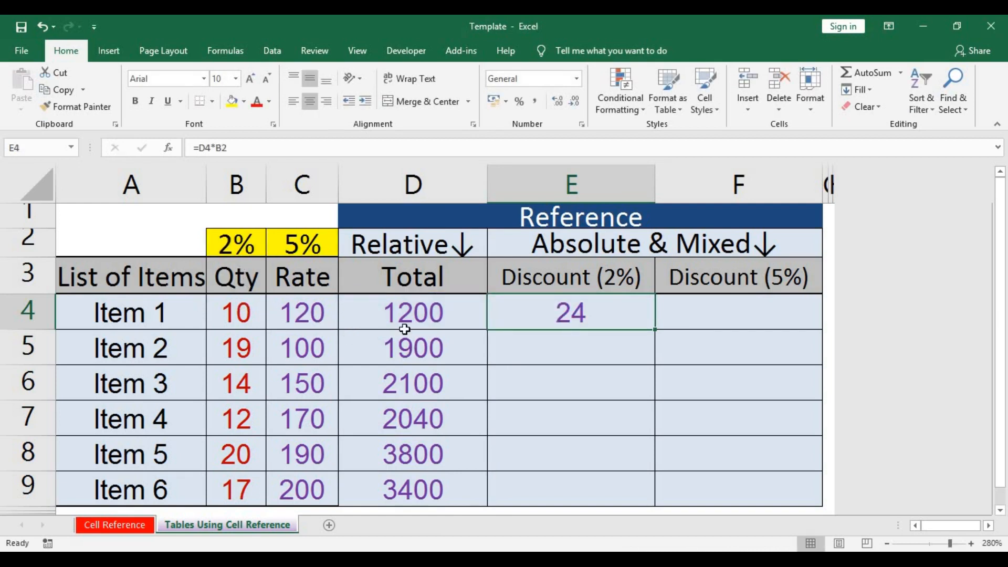
Copy the discount formula from E4 down through E9 and check the cell references in the pasted formulas.
{"action": "left_click", "coordinate": [353, 308]}
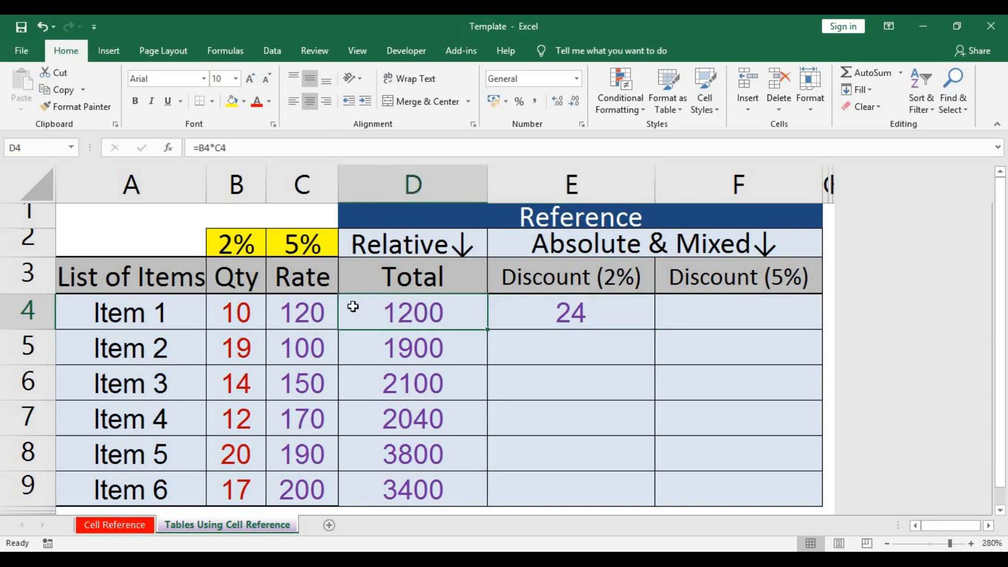
{"action": "left_click", "coordinate": [562, 323]}
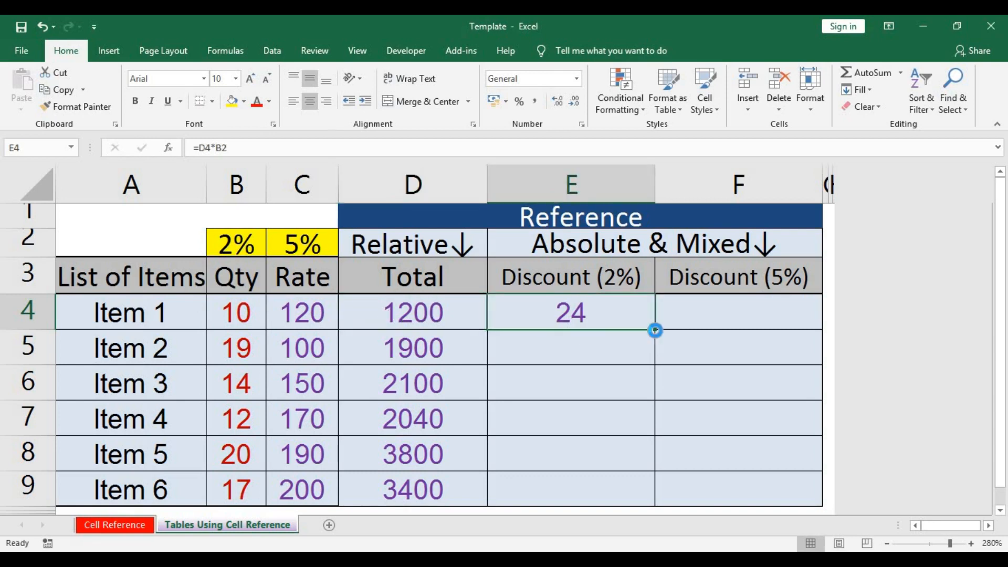
{"action": "key", "text": "ctrl+c"}
{"action": "left_click", "coordinate": [606, 484], "text": "shift"}
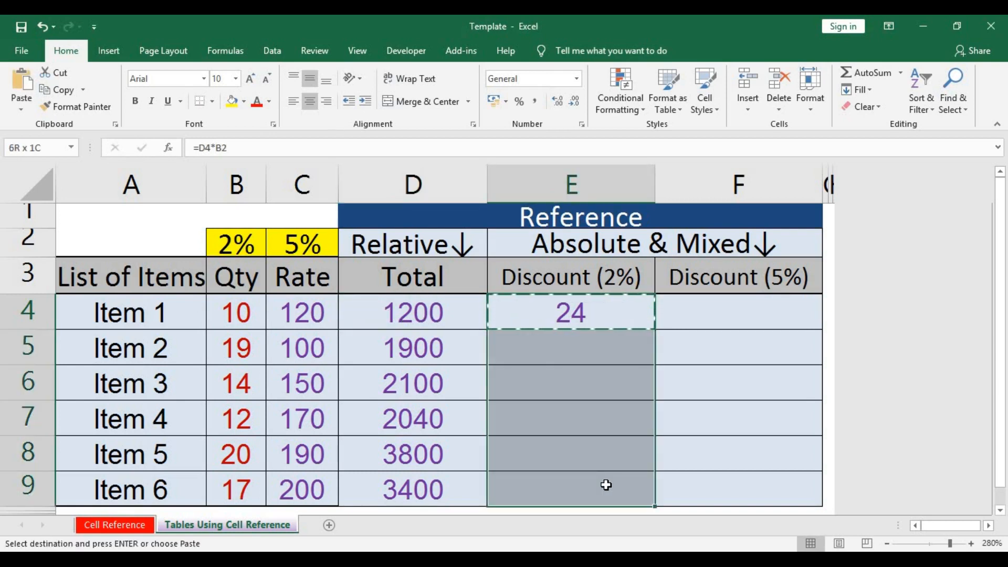
{"action": "key", "text": "ctrl+v"}
{"action": "left_click", "coordinate": [605, 352]}
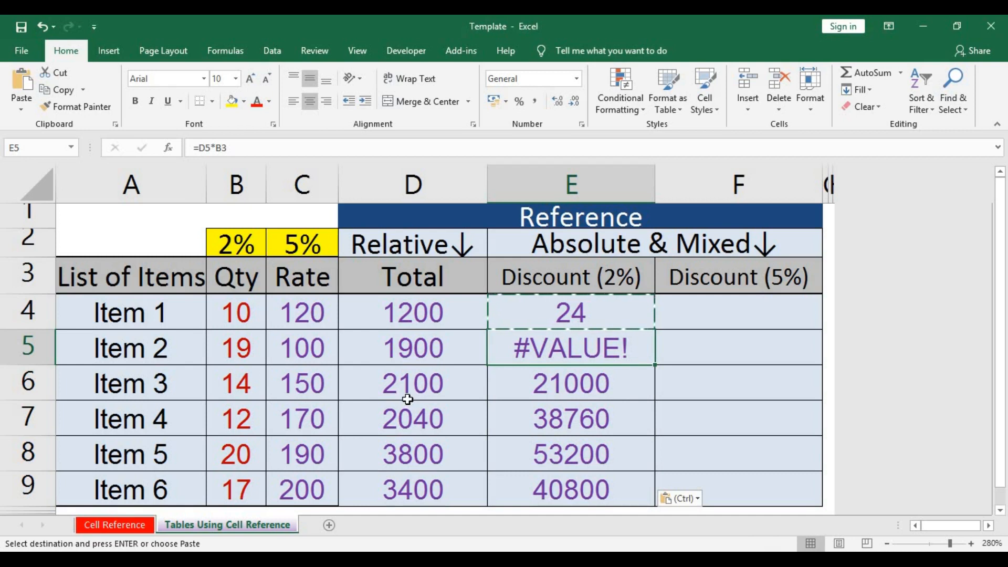
{"action": "left_click", "coordinate": [582, 389]}
{"action": "left_click", "coordinate": [596, 427]}
{"action": "left_click", "coordinate": [607, 488]}
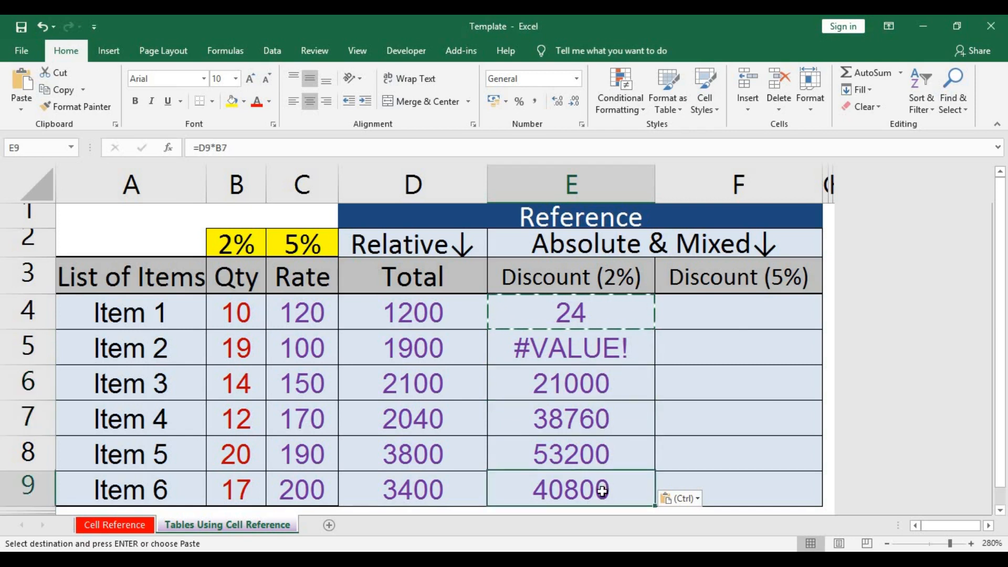
Examine which cells the copied 2% discount formulas refer to, comparing E4 with E5, E6 and E8.
{"action": "left_click", "coordinate": [609, 315]}
{"action": "key", "text": "Escape"}
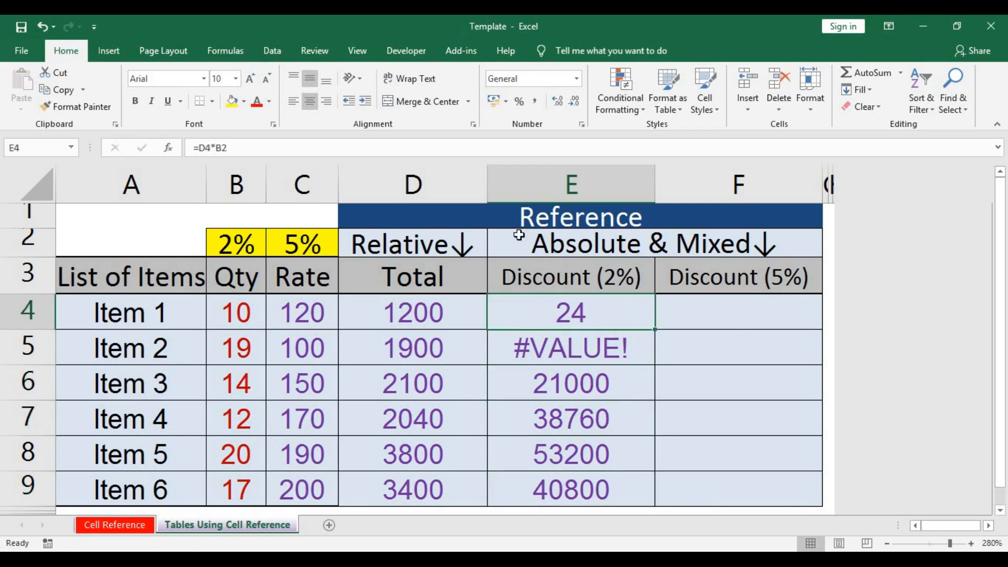
{"action": "left_click", "coordinate": [428, 148]}
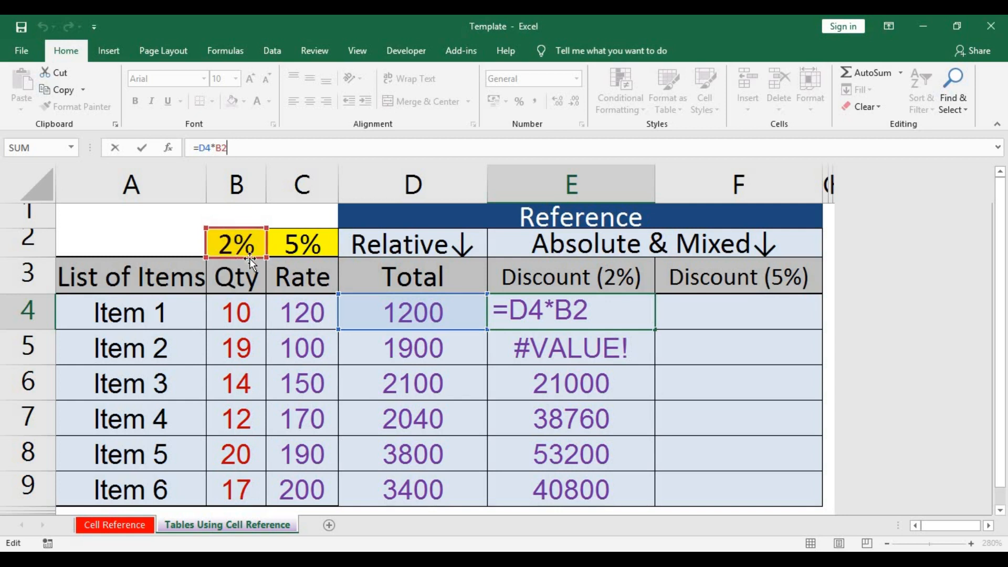
{"action": "key", "text": "Return"}
{"action": "left_click", "coordinate": [267, 148]}
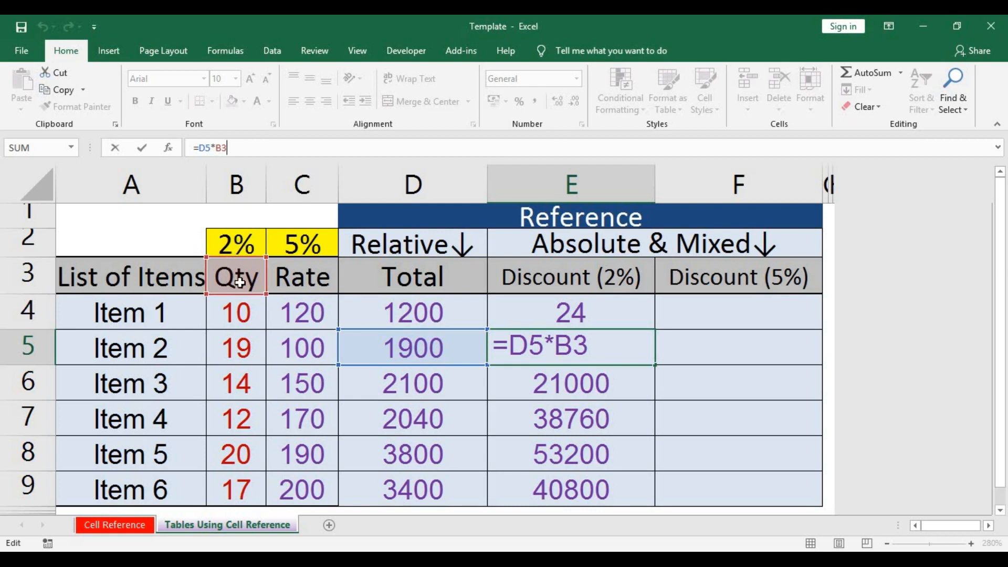
{"action": "key", "text": "Return"}
{"action": "key", "text": "F2"}
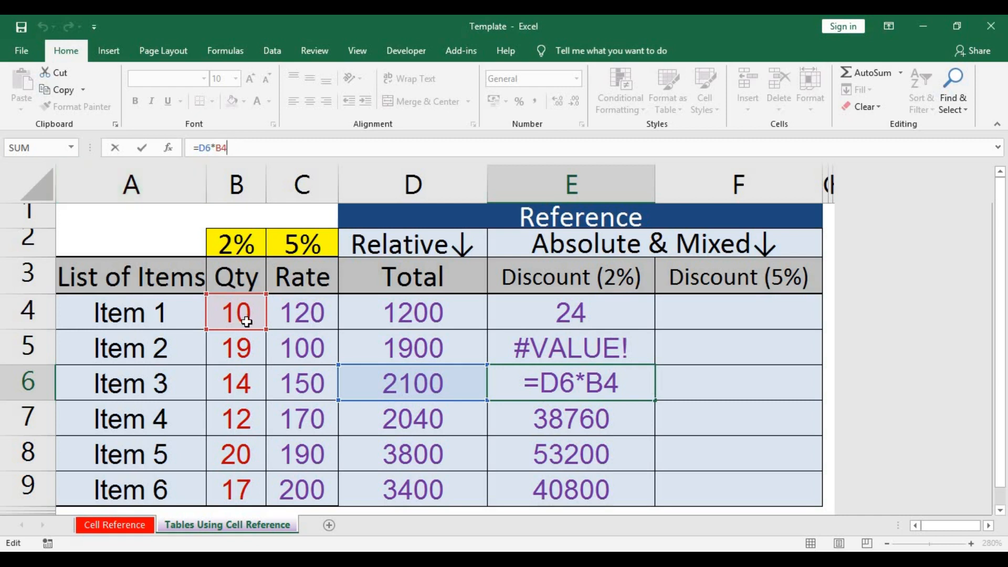
{"action": "left_click", "coordinate": [602, 437]}
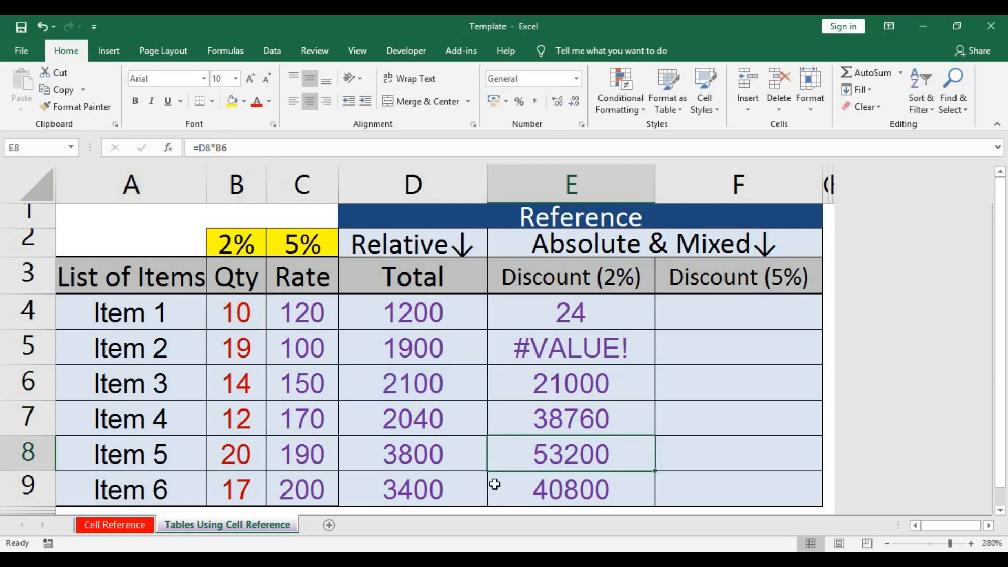
{"action": "left_click", "coordinate": [281, 147]}
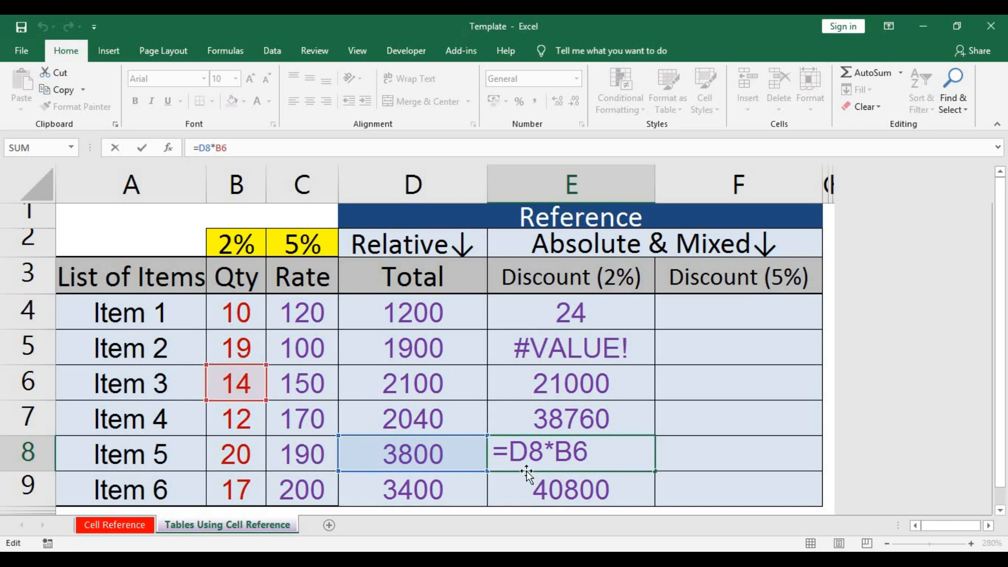
Make the B2 reference in E4 absolute so the formula reads =D4*$B$2, and fill it down through E9.
{"action": "left_click", "coordinate": [609, 326]}
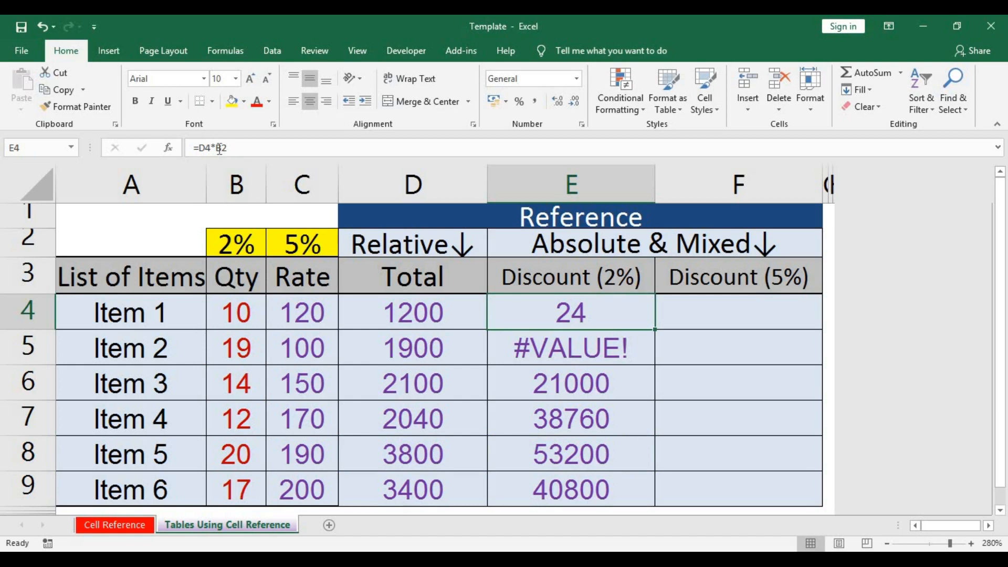
{"action": "double_click", "coordinate": [544, 325]}
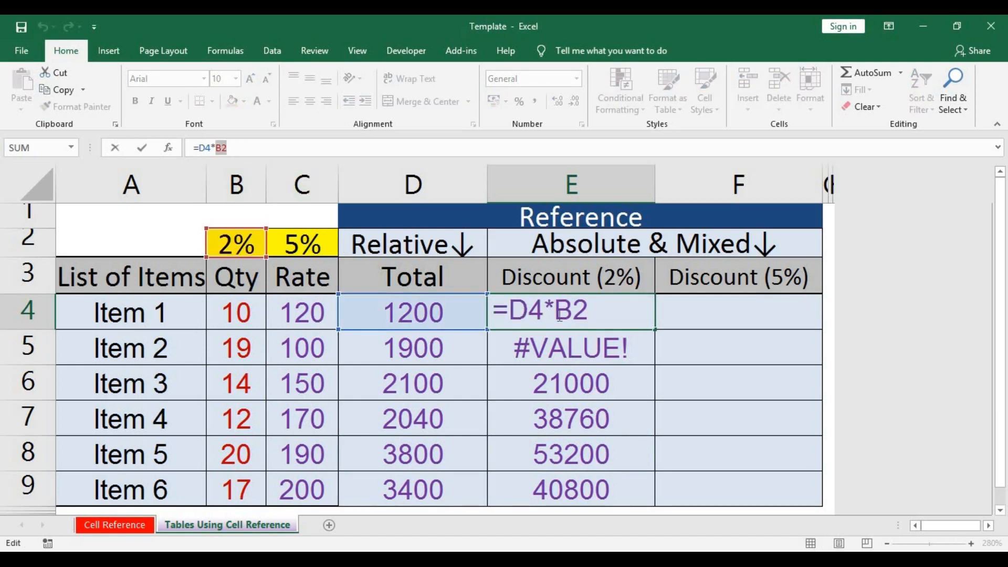
{"action": "left_click", "coordinate": [248, 150]}
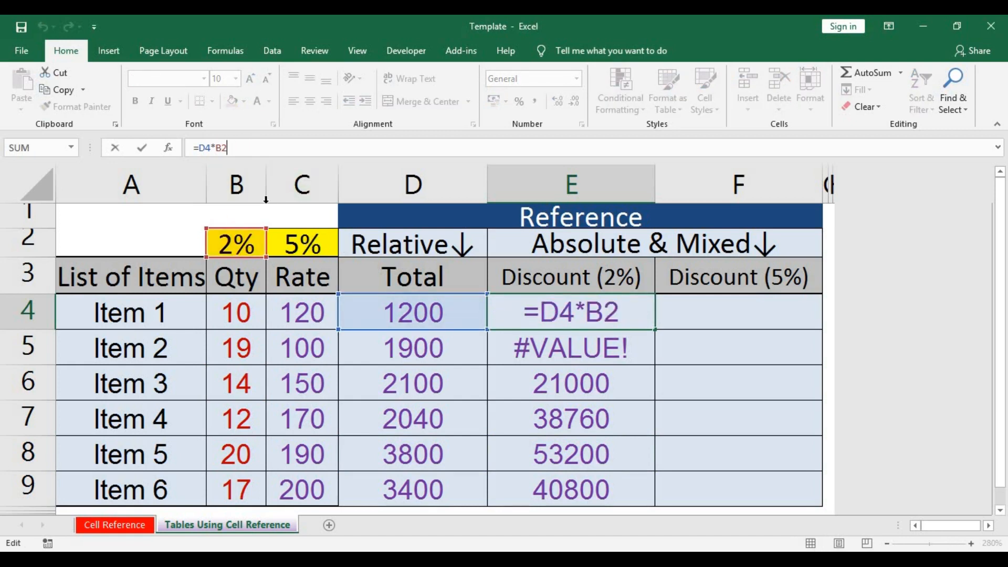
{"action": "left_click", "coordinate": [580, 321]}
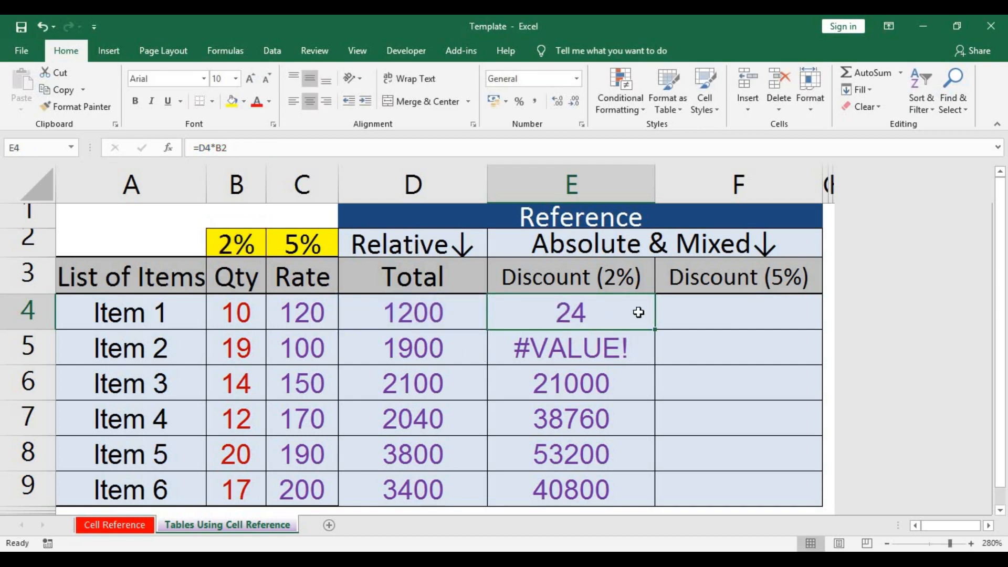
{"action": "left_click", "coordinate": [225, 148]}
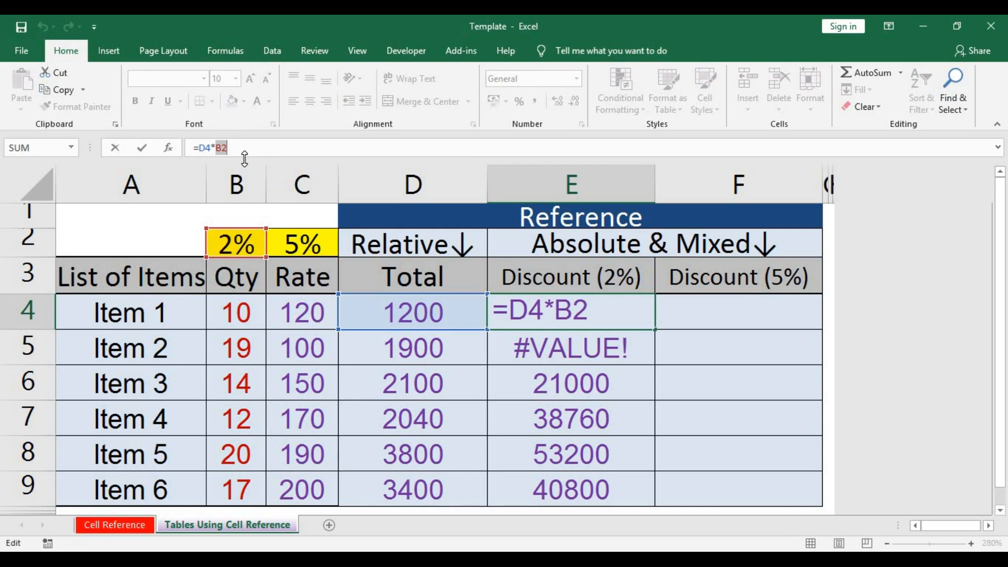
{"action": "key", "text": "F4"}
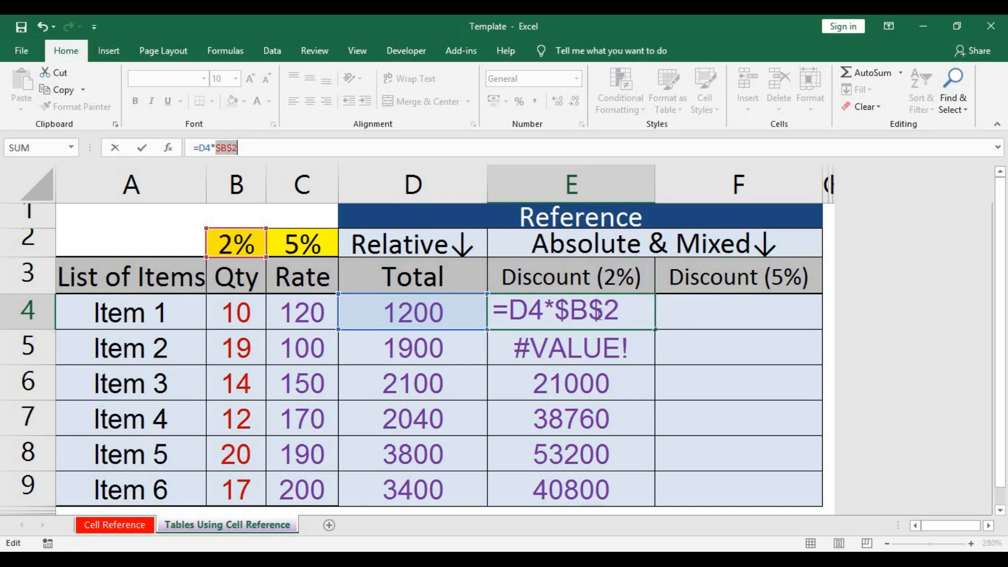
{"action": "left_click", "coordinate": [244, 148]}
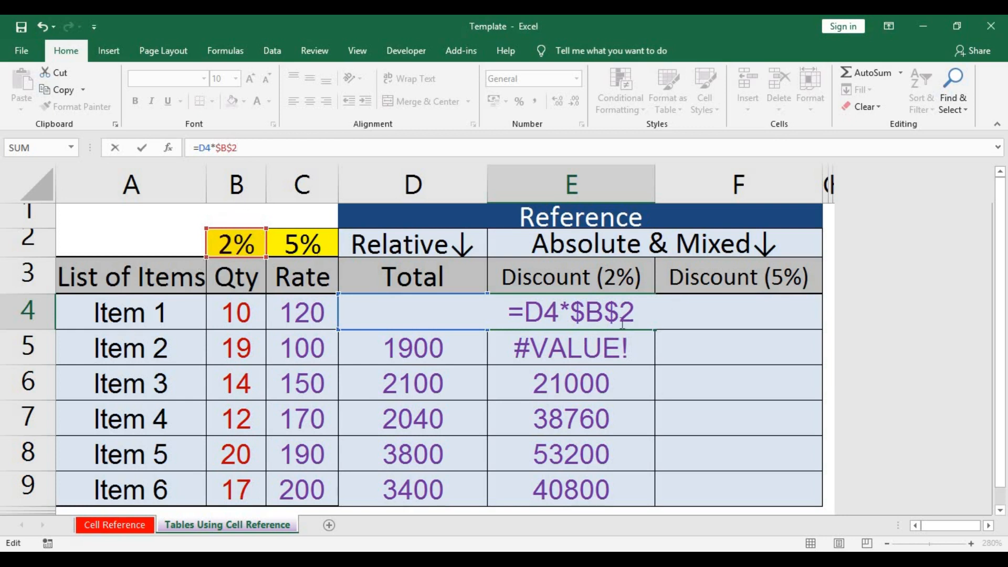
{"action": "key", "text": "ctrl+Return"}
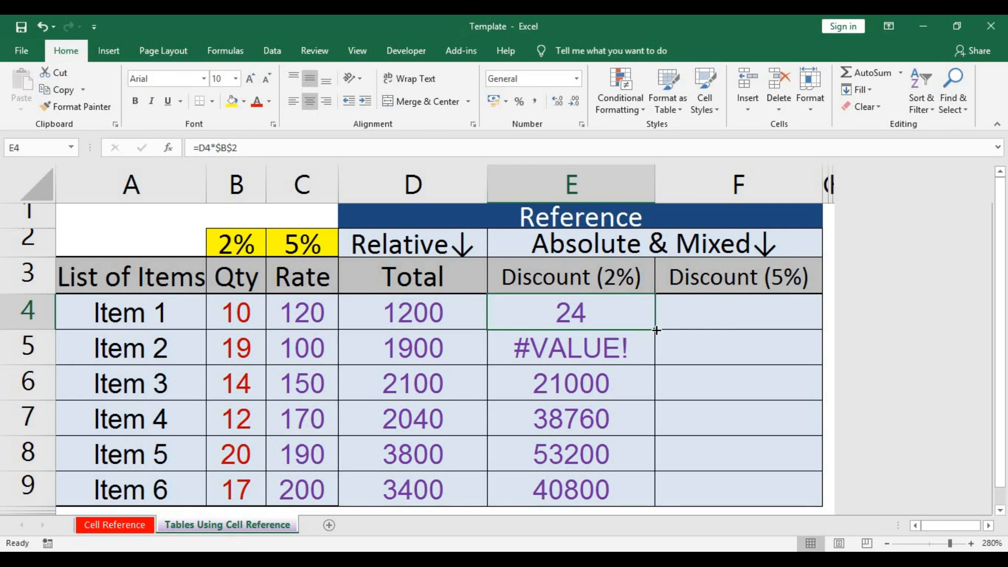
{"action": "left_click_drag", "start_coordinate": [656, 329], "coordinate": [652, 505]}
Check the cell references in the 2% discount formulas from E5 through E9, and recheck the absolute reference in E4.
{"action": "left_click", "coordinate": [597, 349]}
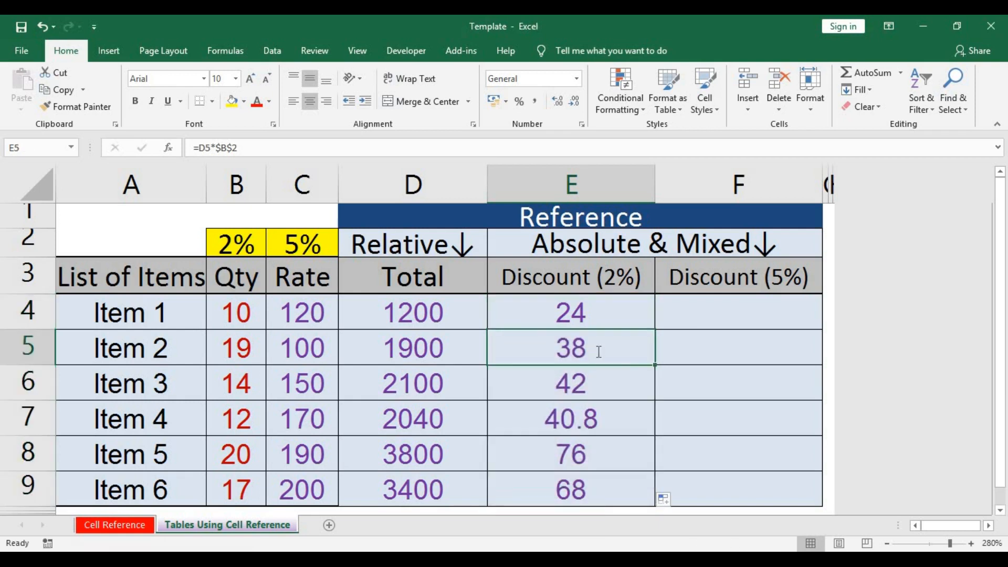
{"action": "double_click", "coordinate": [604, 353]}
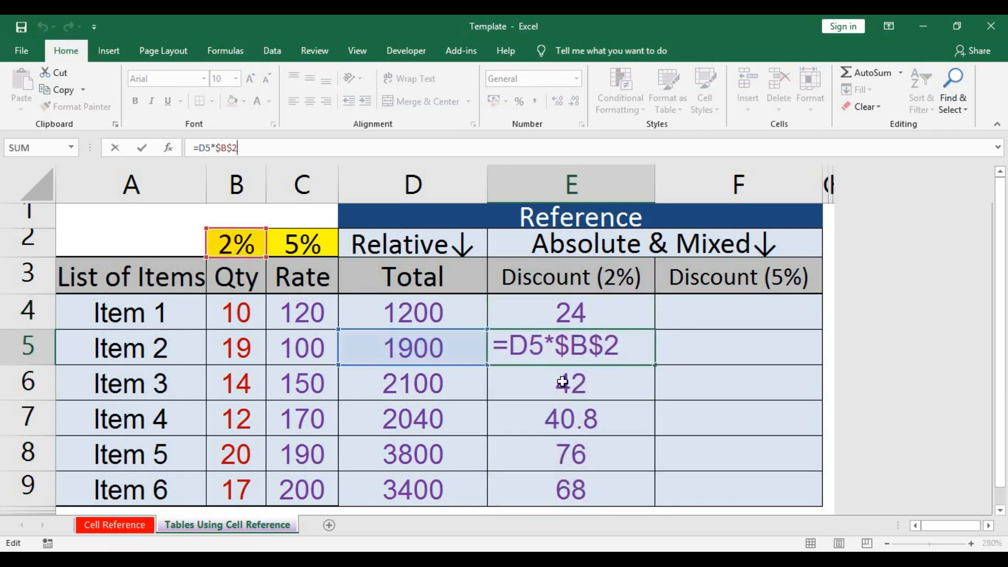
{"action": "key", "text": "Return"}
{"action": "left_click", "coordinate": [297, 151]}
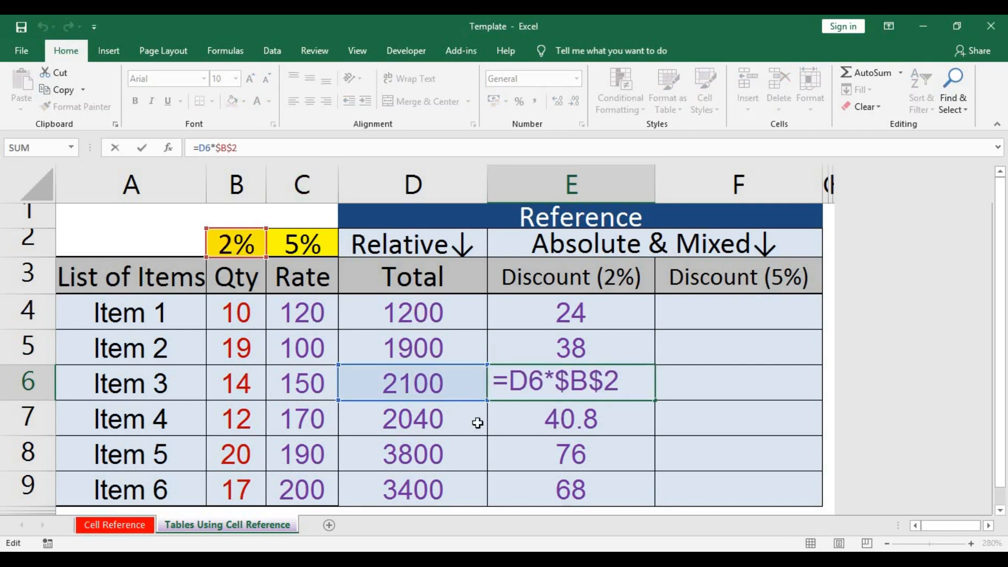
{"action": "key", "text": "ctrl+Return"}
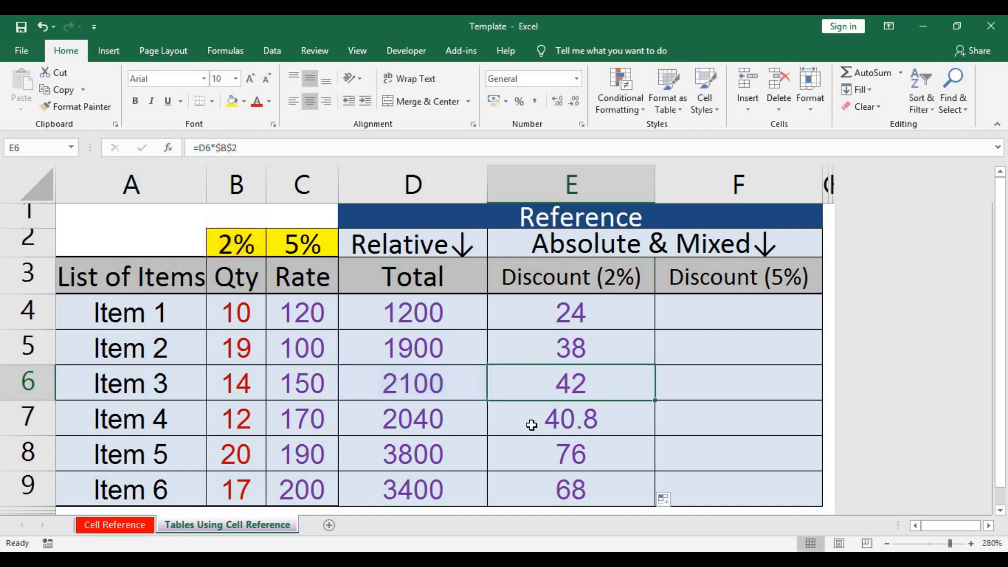
{"action": "left_click", "coordinate": [531, 425]}
{"action": "key", "text": "F2"}
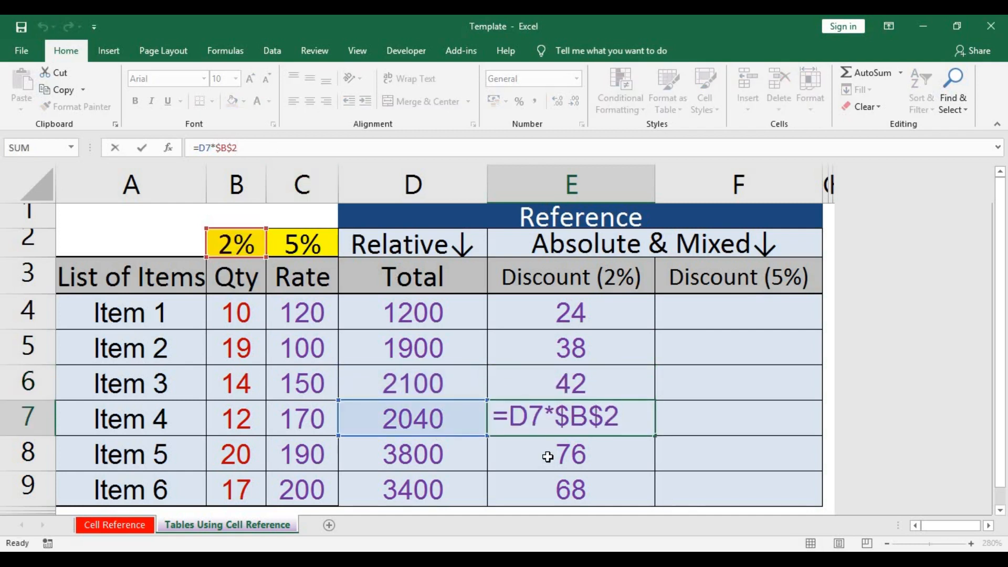
{"action": "left_click", "coordinate": [548, 457]}
{"action": "key", "text": "F2"}
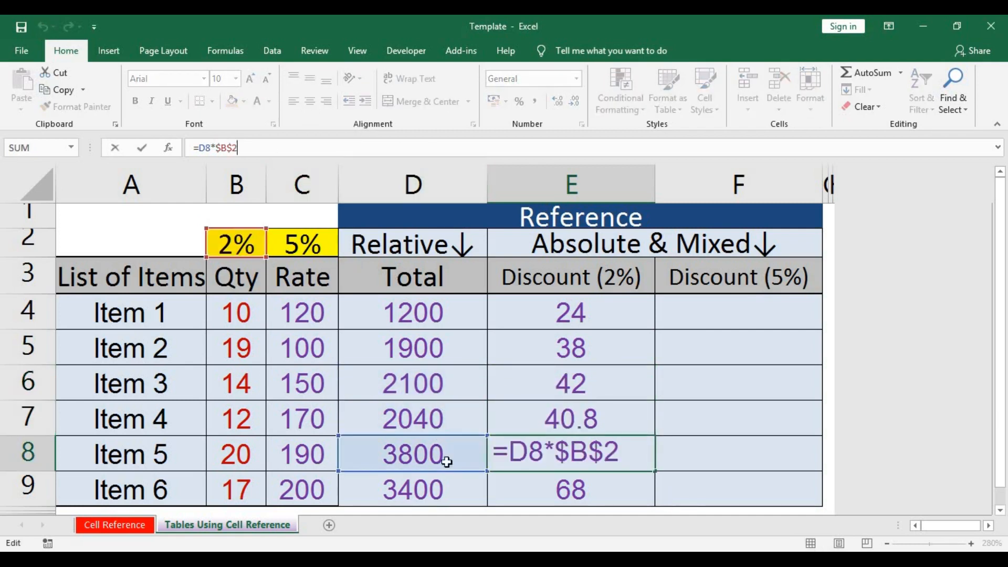
{"action": "left_click", "coordinate": [518, 494]}
{"action": "key", "text": "F2"}
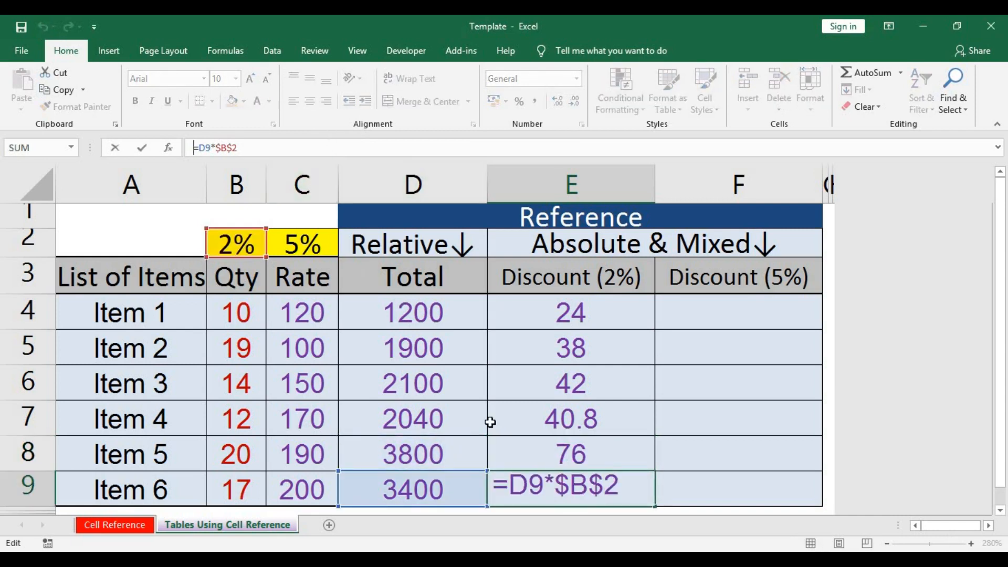
{"action": "key", "text": "ctrl+Return"}
{"action": "left_click", "coordinate": [604, 327]}
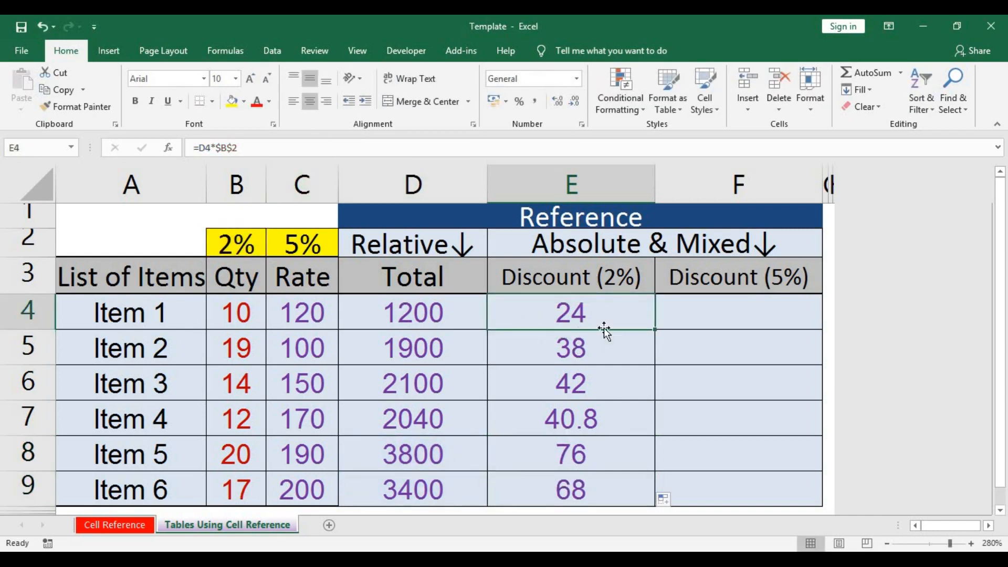
{"action": "key", "text": "F2"}
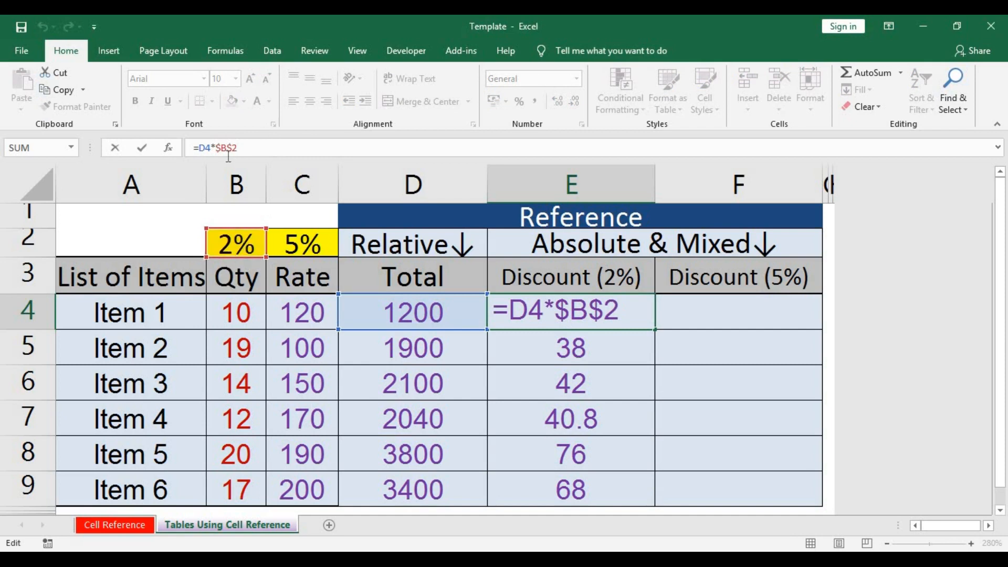
{"action": "left_click_drag", "start_coordinate": [219, 149], "coordinate": [255, 145]}
{"action": "key", "text": "ctrl+Return"}
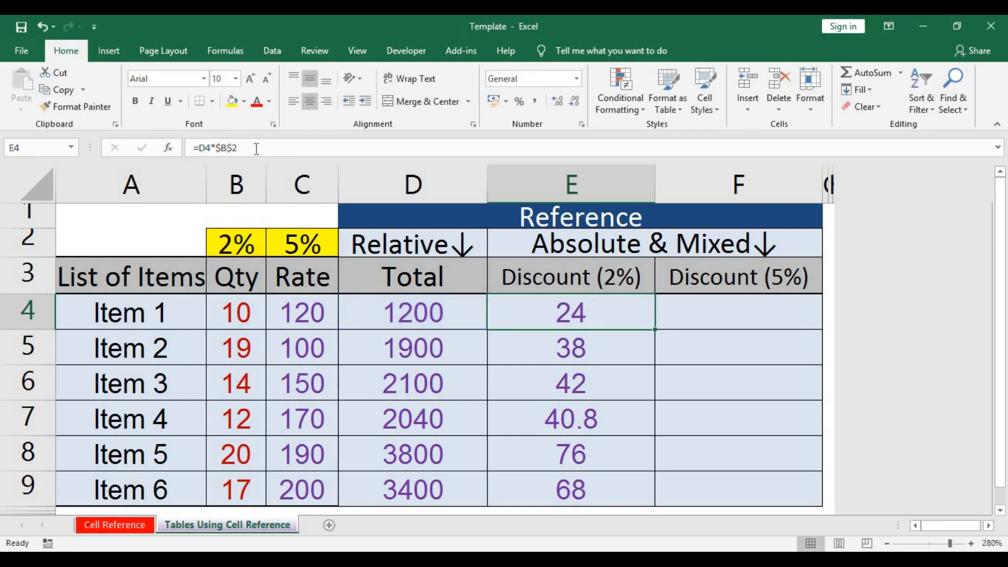
Try copying the 2% discount formula from E4 into F4, inspect its cell references, and clear F4.
{"action": "key", "text": "ctrl+c"}
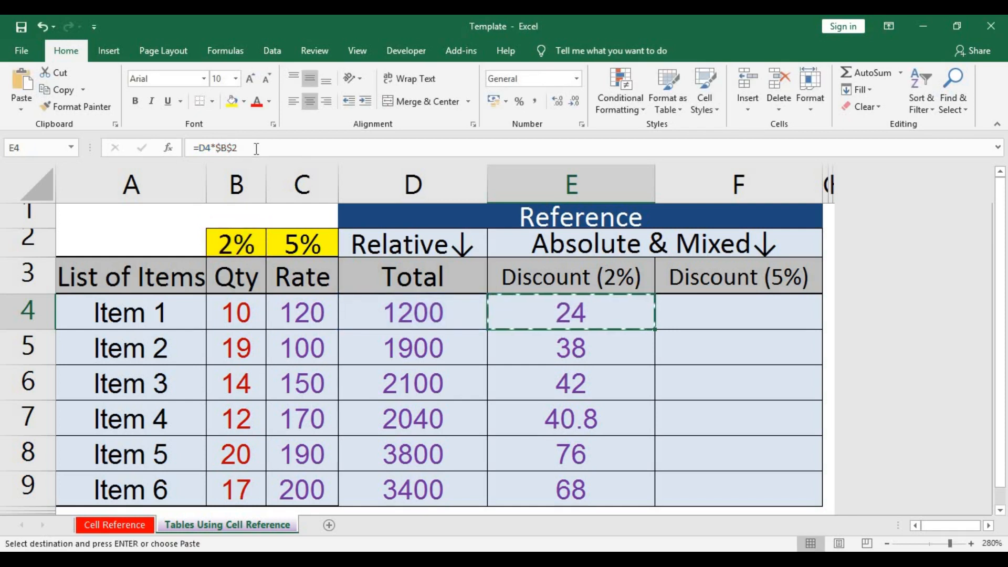
{"action": "left_click", "coordinate": [749, 320]}
{"action": "key", "text": "ctrl+v"}
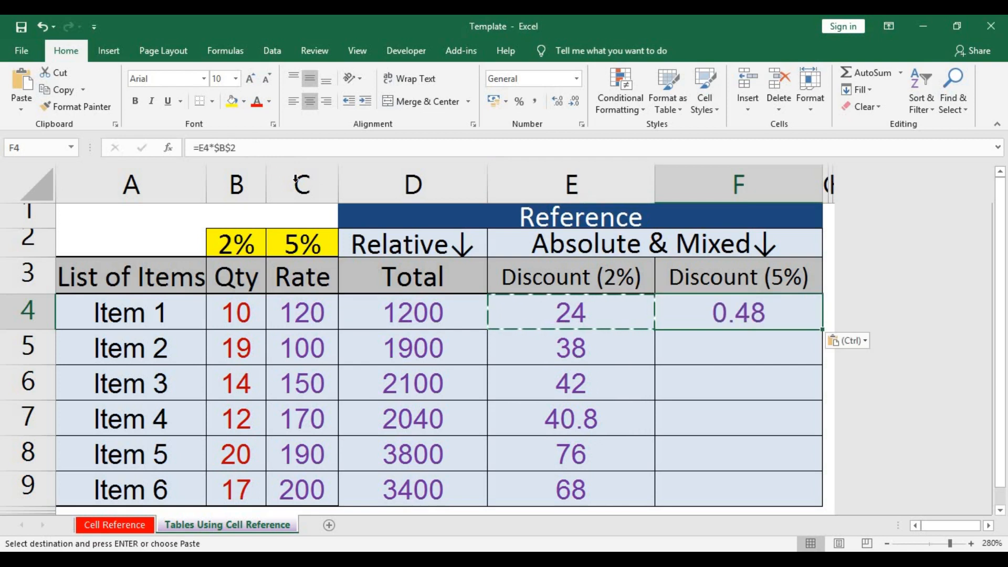
{"action": "left_click", "coordinate": [271, 149]}
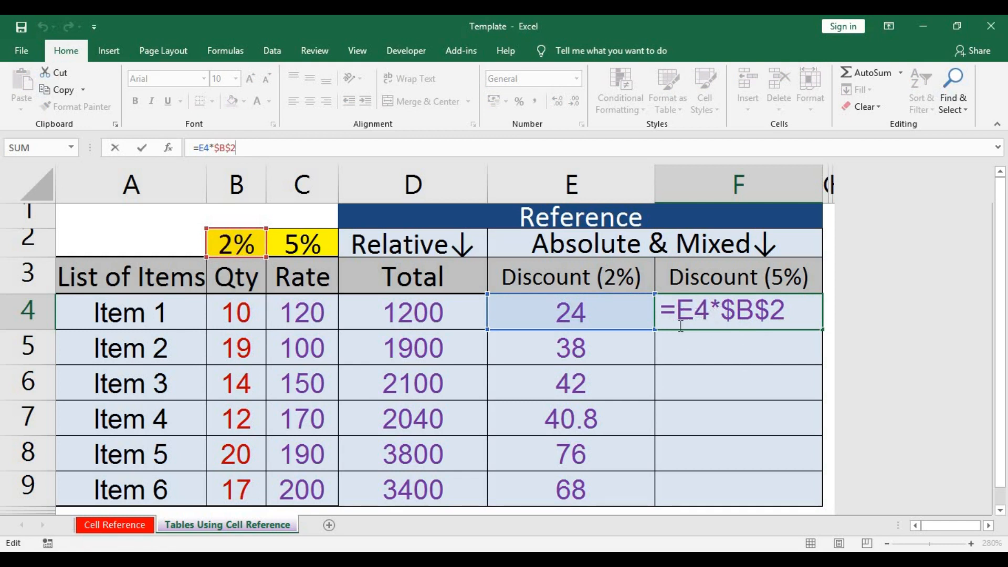
{"action": "key", "text": "ctrl+Return"}
{"action": "key", "text": "Delete"}
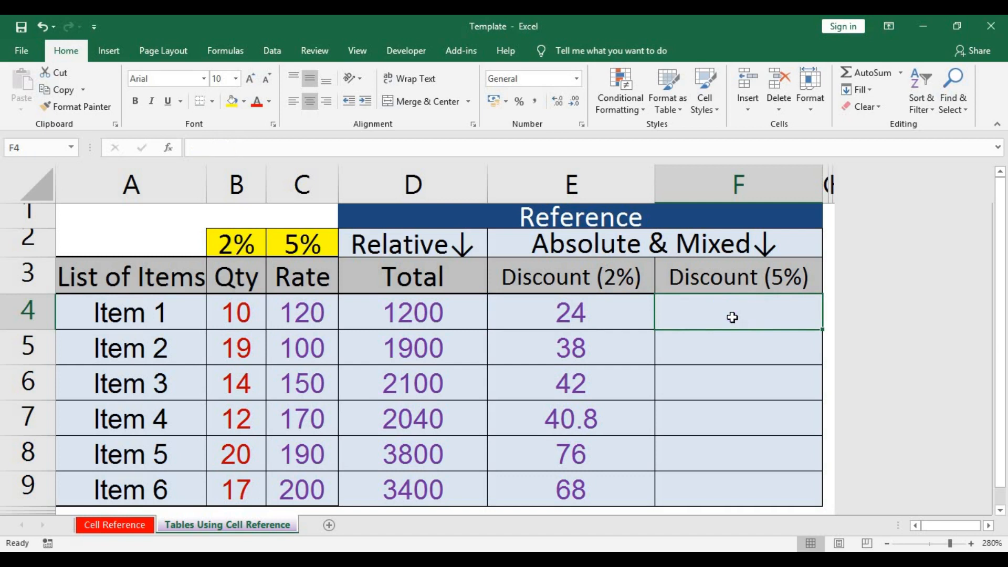
Review the 2% discounts in E4:E9 alongside the totals in D4:D9.
{"action": "left_click", "coordinate": [639, 315]}
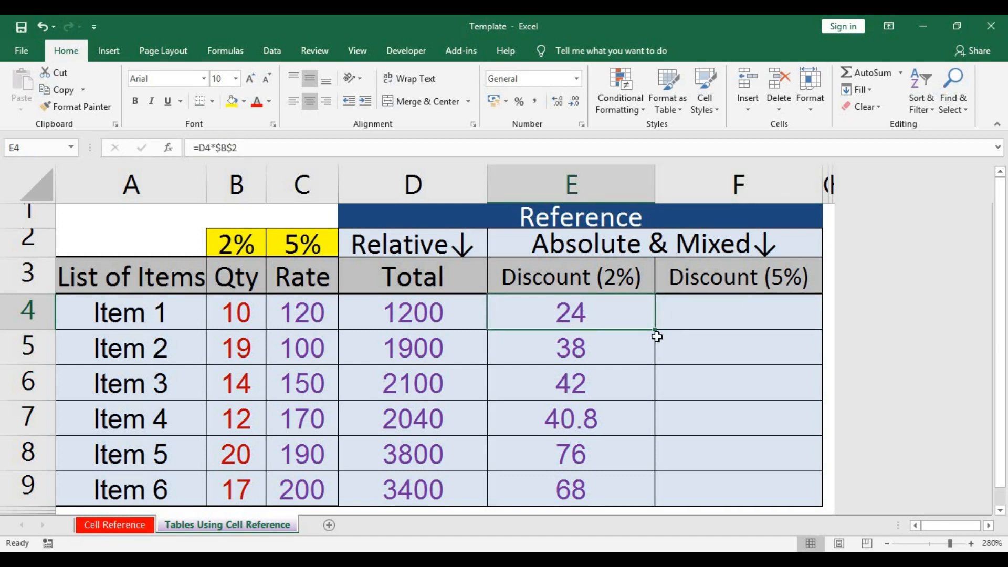
{"action": "left_click_drag", "start_coordinate": [626, 319], "coordinate": [609, 488]}
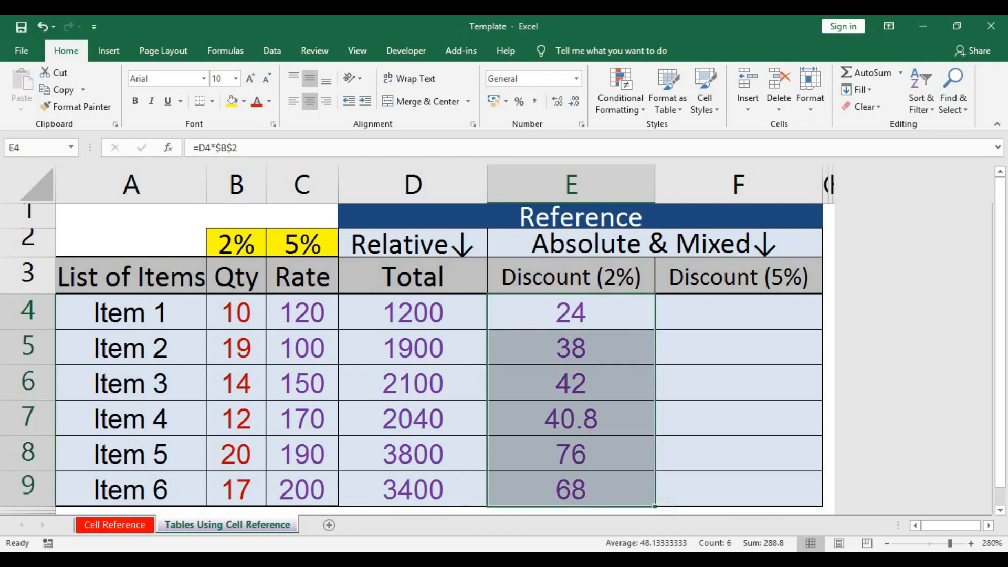
{"action": "key", "text": "Right"}
{"action": "left_click_drag", "start_coordinate": [564, 317], "coordinate": [601, 488]}
{"action": "left_click_drag", "start_coordinate": [416, 305], "coordinate": [438, 484]}
Fill the discount formula from E4 across into F4 and compare the cell references of the two formulas.
{"action": "left_click", "coordinate": [630, 319]}
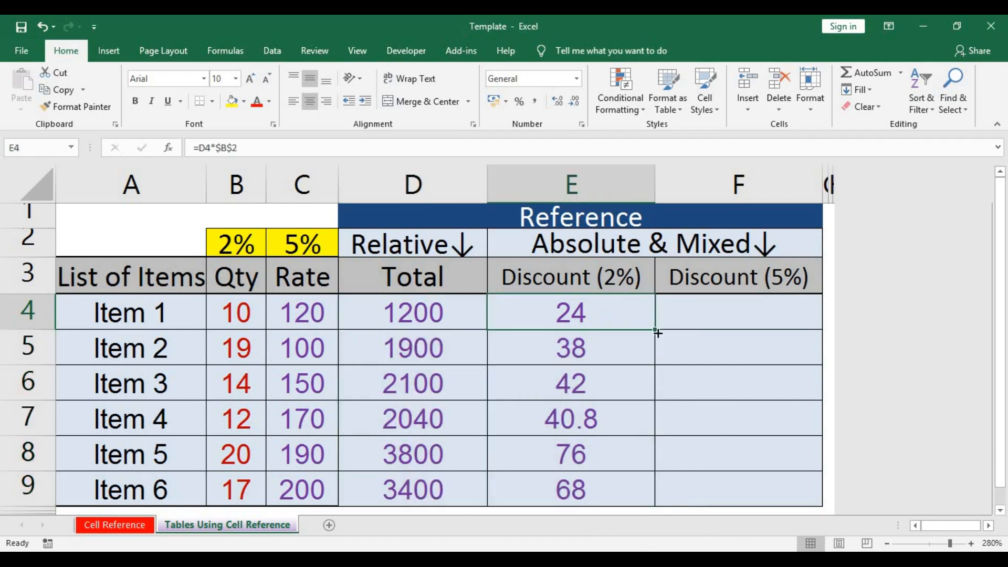
{"action": "left_click_drag", "start_coordinate": [656, 331], "coordinate": [789, 326]}
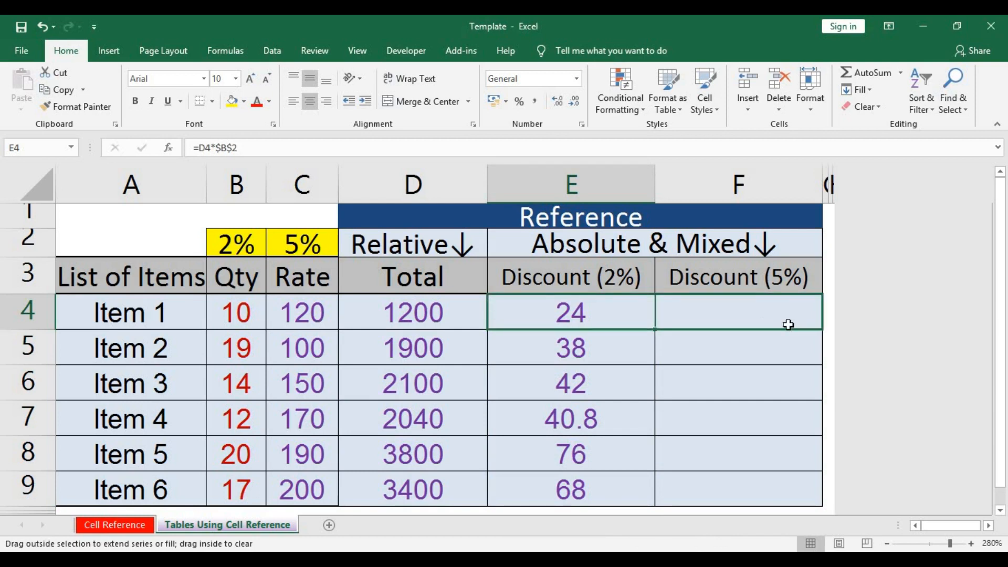
{"action": "left_click_drag", "start_coordinate": [789, 325], "coordinate": [788, 325]}
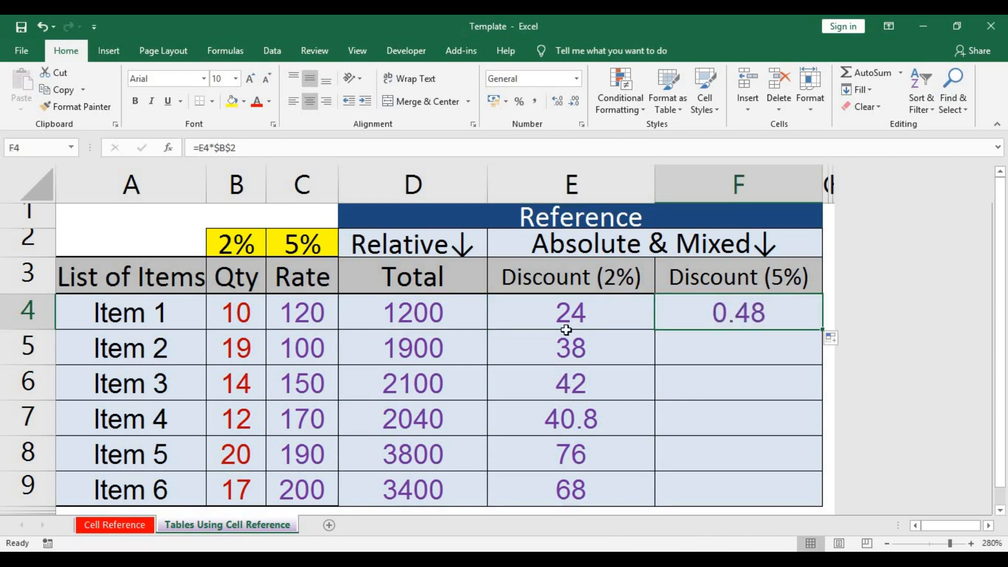
{"action": "left_click_drag", "start_coordinate": [630, 319], "coordinate": [630, 318]}
{"action": "left_click", "coordinate": [741, 324]}
{"action": "left_click", "coordinate": [596, 316]}
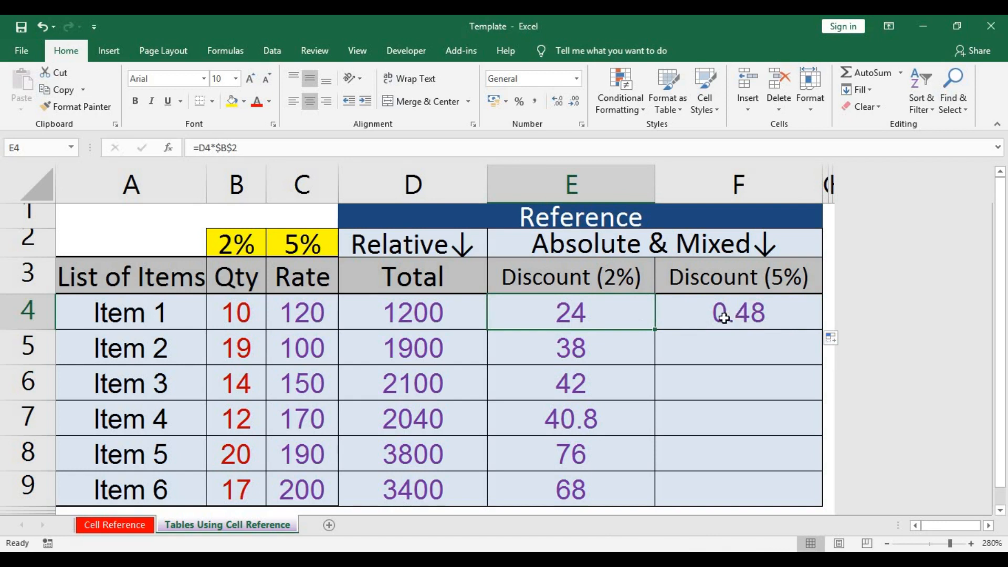
{"action": "left_click", "coordinate": [741, 323]}
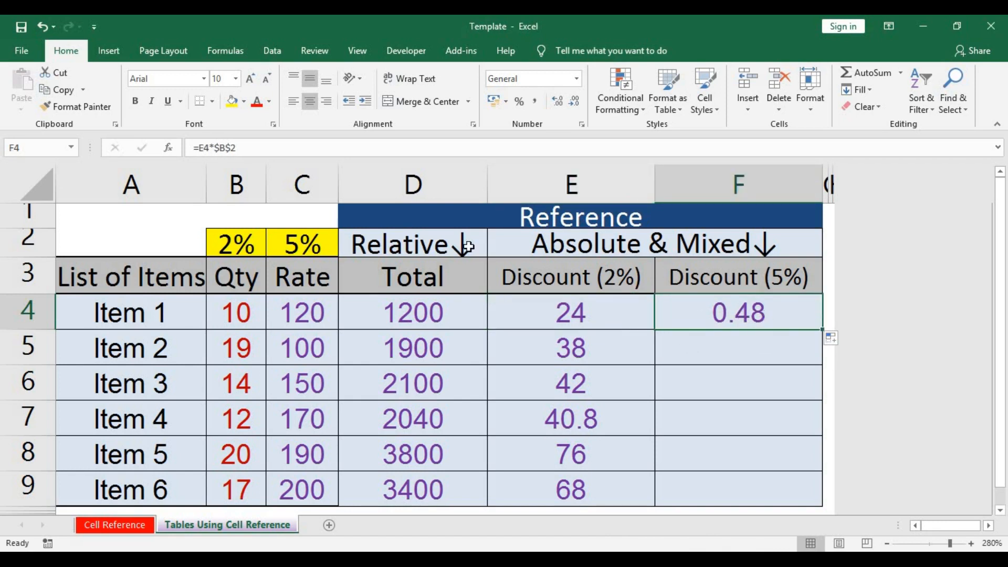
Inspect the cell references of the copied formula in F4 and clear the cell.
{"action": "key", "text": "F2"}
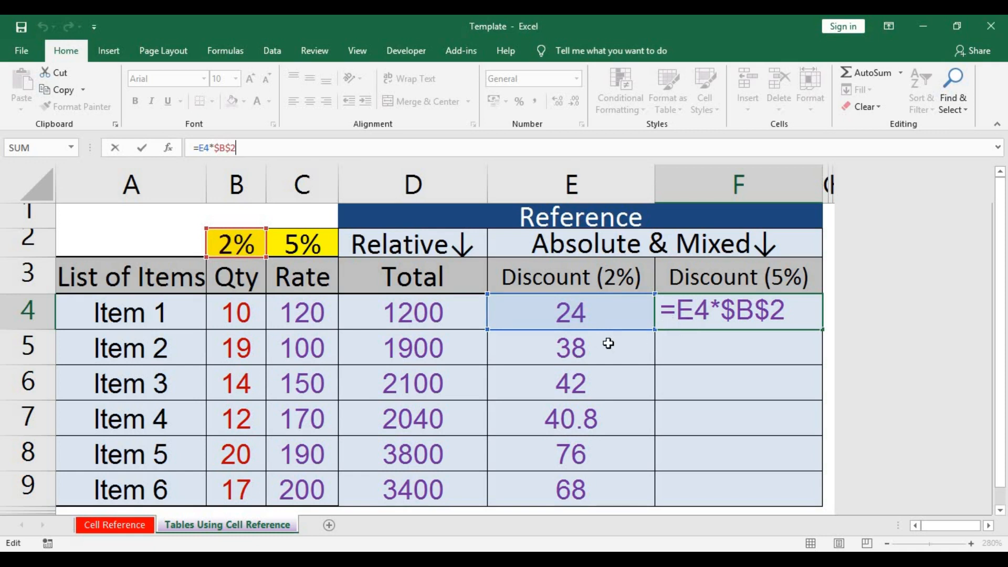
{"action": "key", "text": "ctrl+Return"}
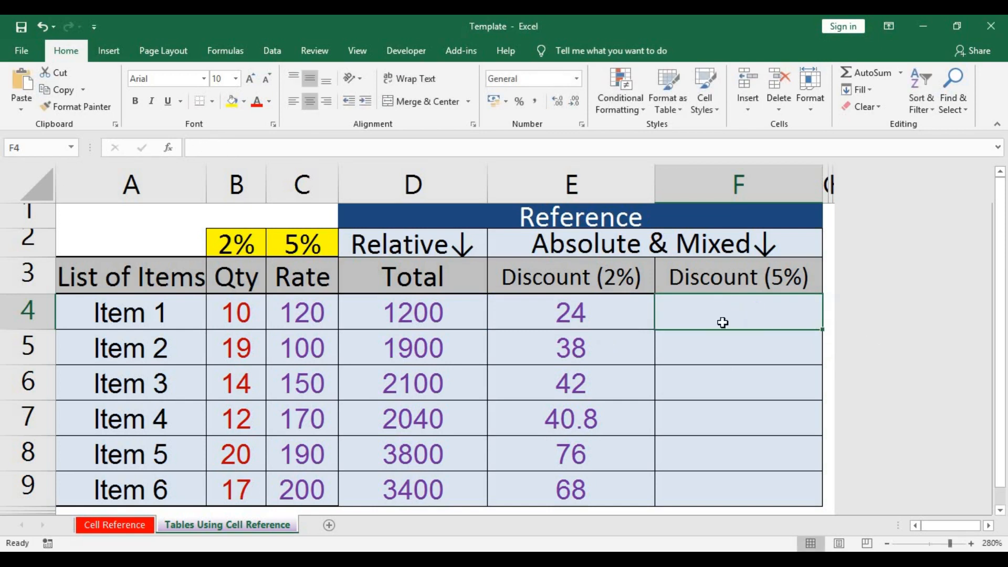
Change the 2% discount formula in E4 to the mixed references =$D4*B$2.
{"action": "double_click", "coordinate": [571, 312]}
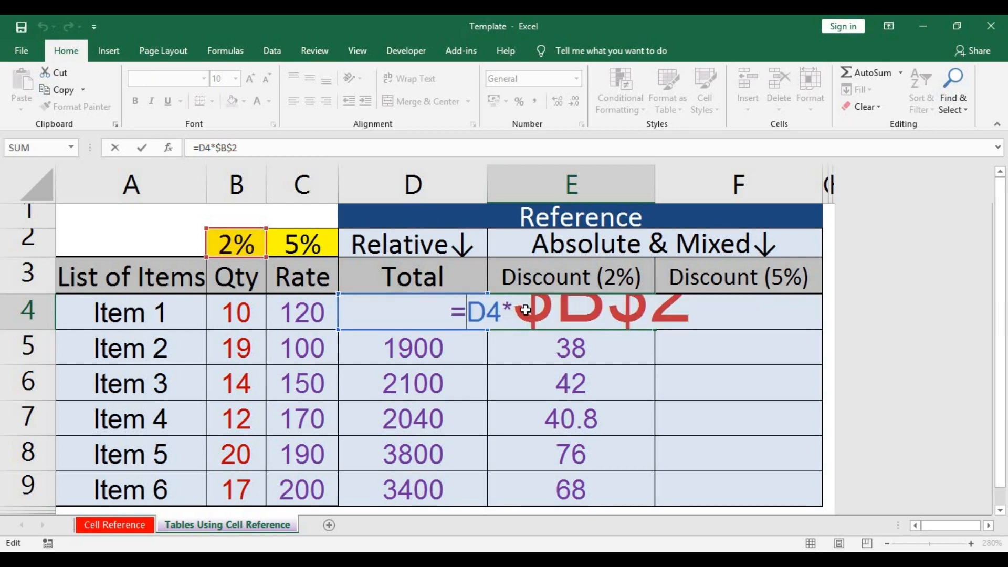
{"action": "key", "text": "Escape"}
{"action": "left_click", "coordinate": [245, 149]}
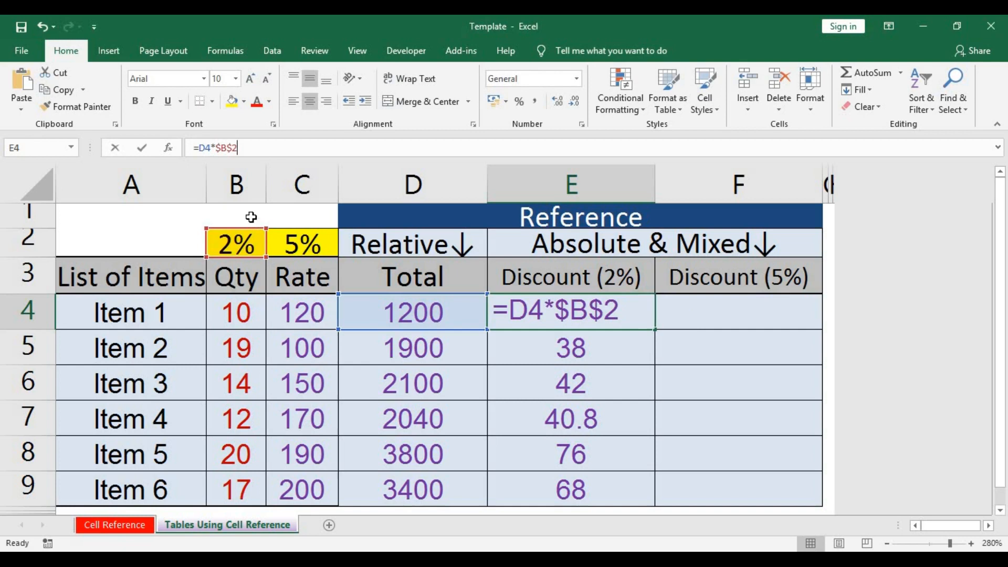
{"action": "left_click", "coordinate": [198, 148]}
{"action": "type", "text": "$"}
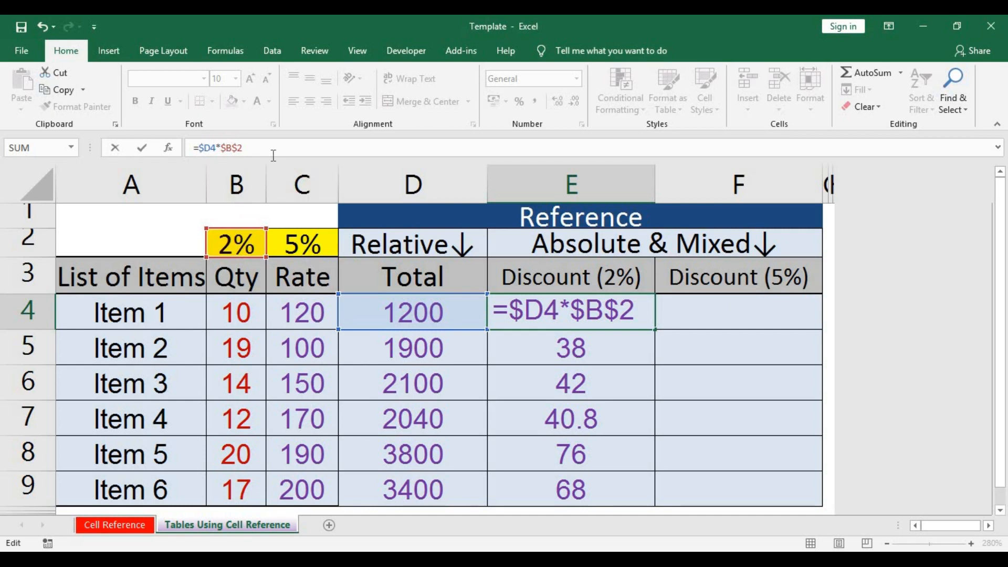
{"action": "key", "text": "BackSpace"}
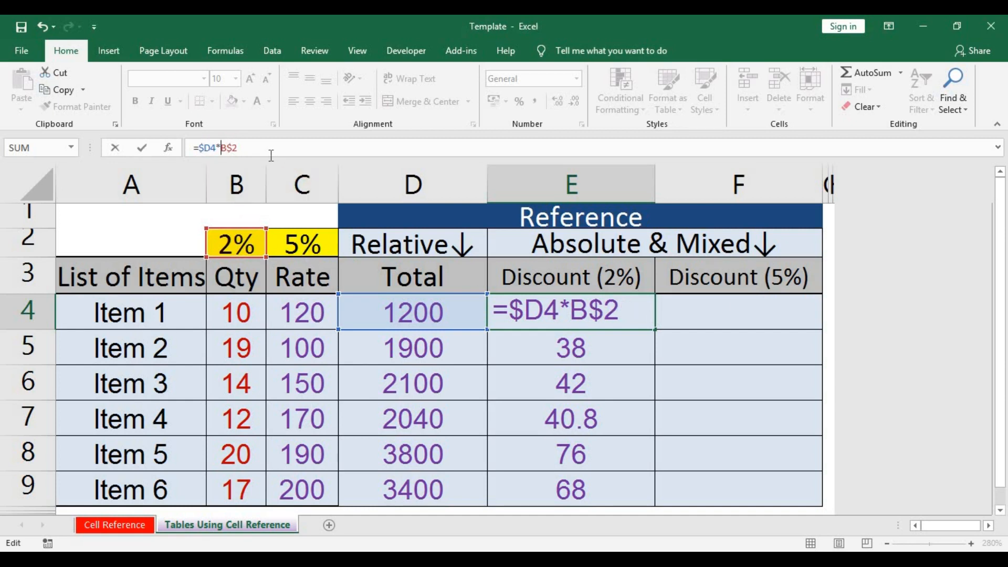
{"action": "key", "text": "ctrl+Return"}
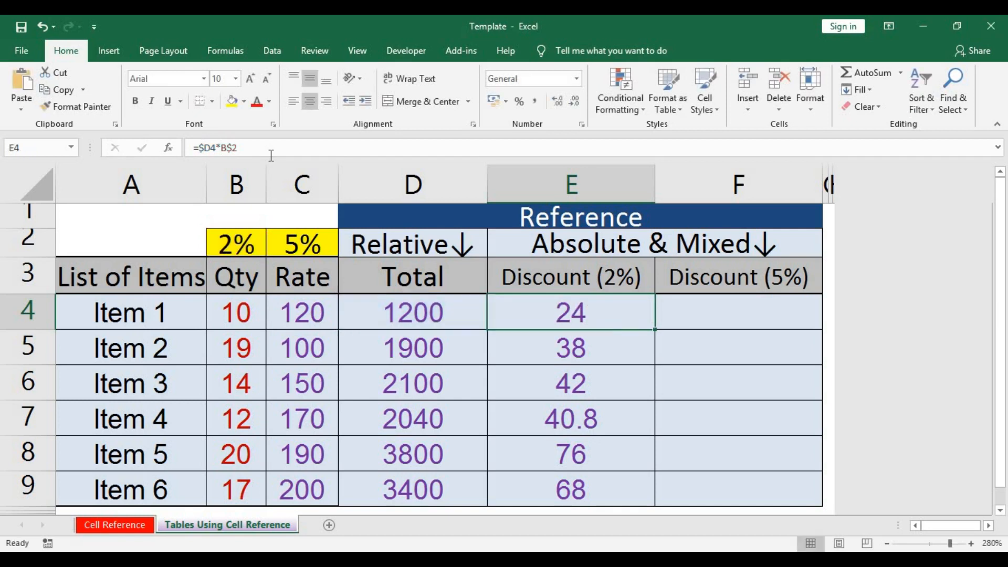
Fill the mixed-reference formula from E4 down to E9 and across into the 5% discount cells F4:F9.
{"action": "key", "text": "ctrl+shift+Down"}
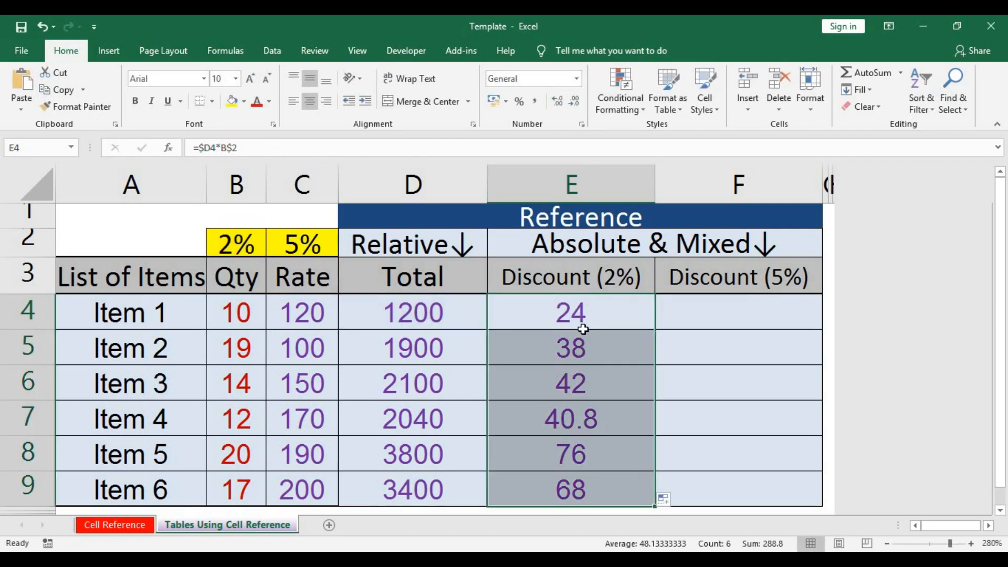
{"action": "left_click_drag", "start_coordinate": [654, 509], "coordinate": [772, 501]}
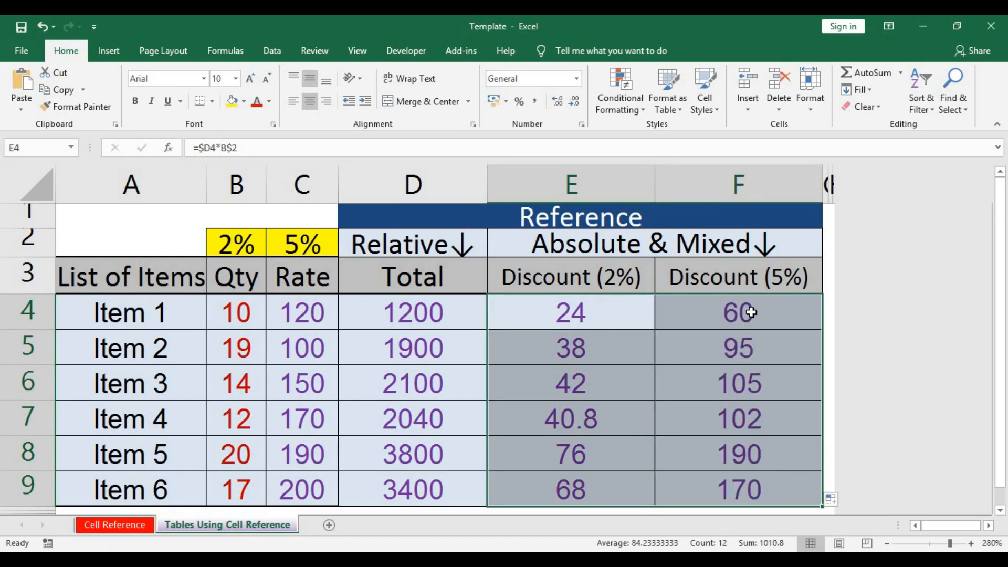
Check the mixed cell references in the 5% discount formulas in F4 and F5.
{"action": "left_click", "coordinate": [765, 307]}
{"action": "double_click", "coordinate": [779, 313]}
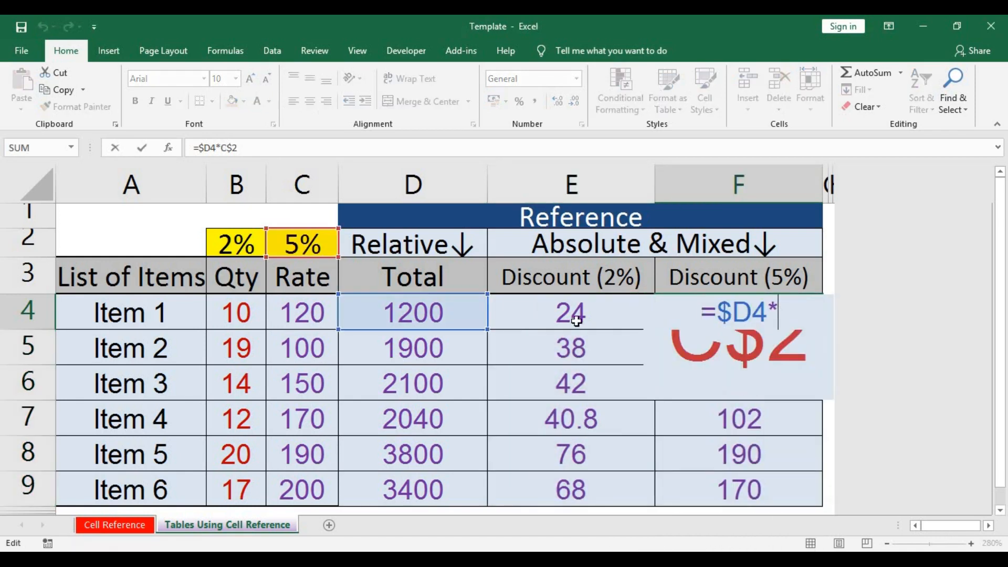
{"action": "key", "text": "Escape"}
{"action": "left_click", "coordinate": [467, 148]}
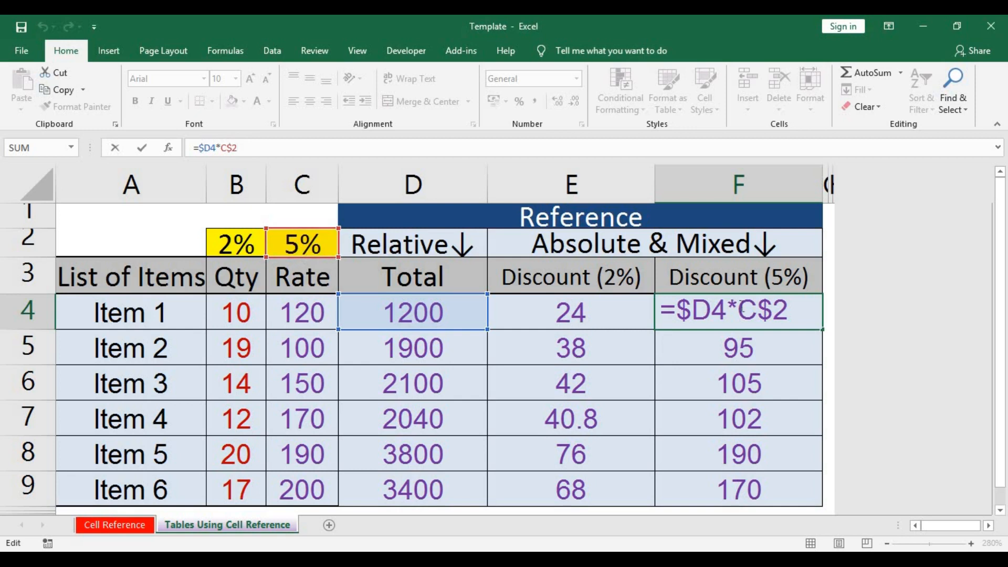
{"action": "left_click", "coordinate": [776, 339]}
{"action": "key", "text": "F2"}
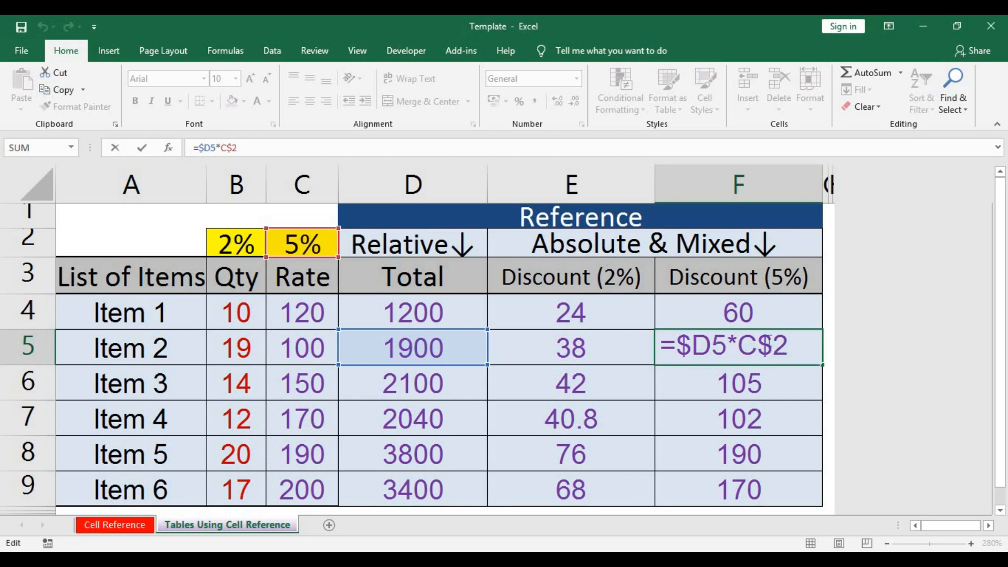
{"action": "key", "text": "Return"}
Review the totals and both discount columns in D4:F9, comparing the formulas in row 4, and finish with A1 selected.
{"action": "left_click_drag", "start_coordinate": [413, 313], "coordinate": [724, 481]}
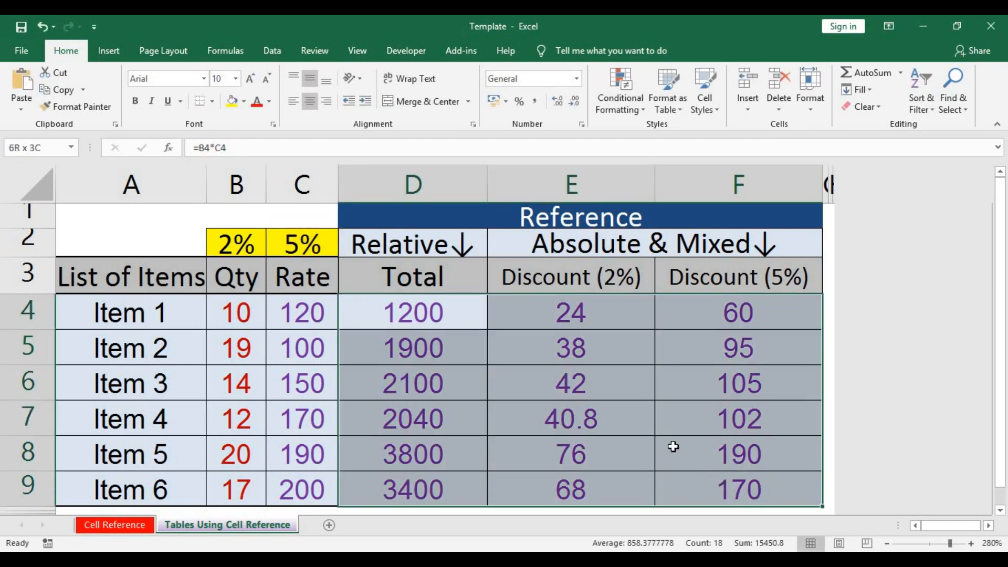
{"action": "left_click", "coordinate": [456, 320]}
{"action": "left_click", "coordinate": [589, 323]}
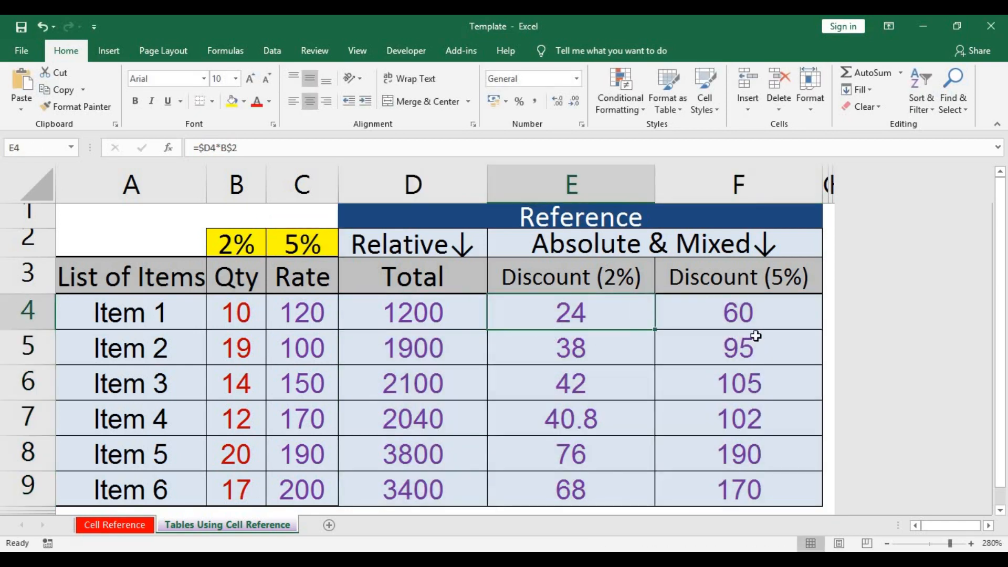
{"action": "left_click_drag", "start_coordinate": [747, 322], "coordinate": [505, 391]}
{"action": "key", "text": "ctrl+period"}
{"action": "left_click", "coordinate": [162, 236]}
{"action": "left_click", "coordinate": [142, 217]}
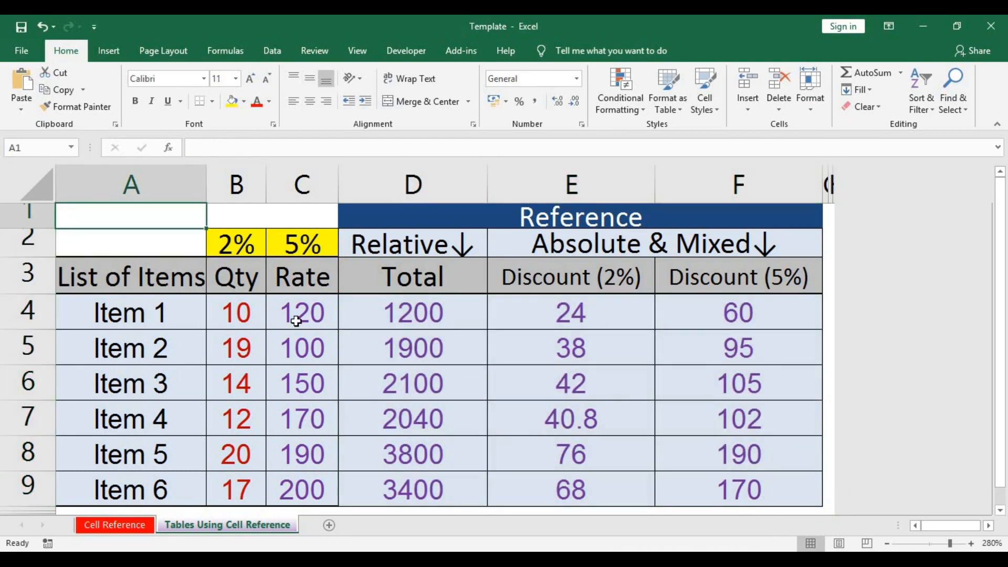